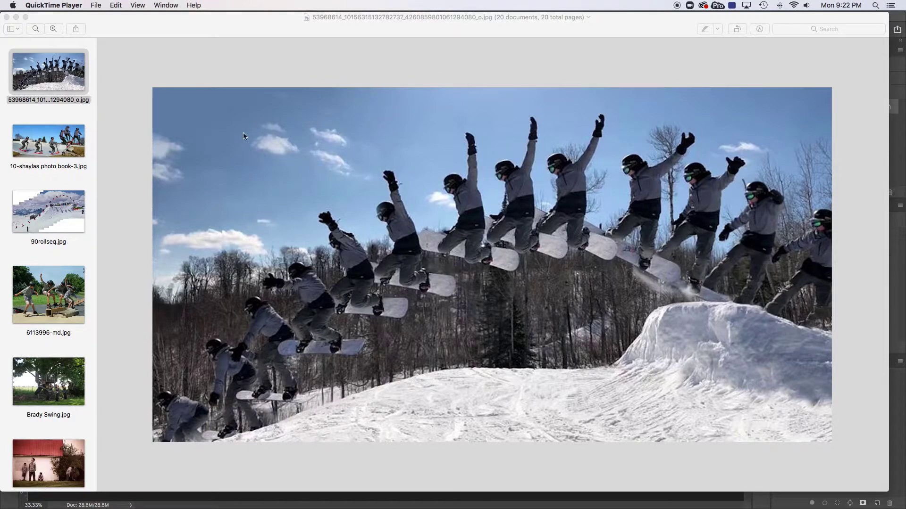
In Preview, view the scooter, 90rollseq, skateboard and Brady Swing tire-swing composites
{"action": "left_click", "coordinate": [58, 144]}
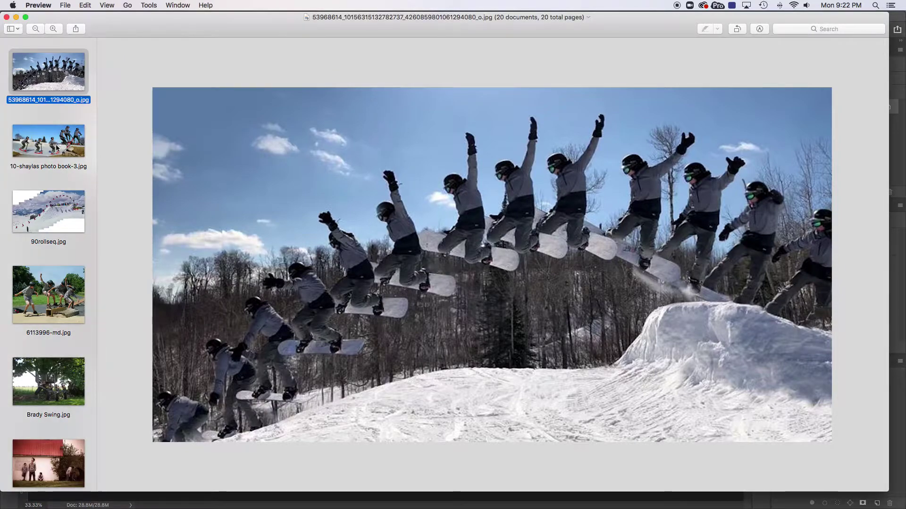
{"action": "left_click", "coordinate": [54, 147]}
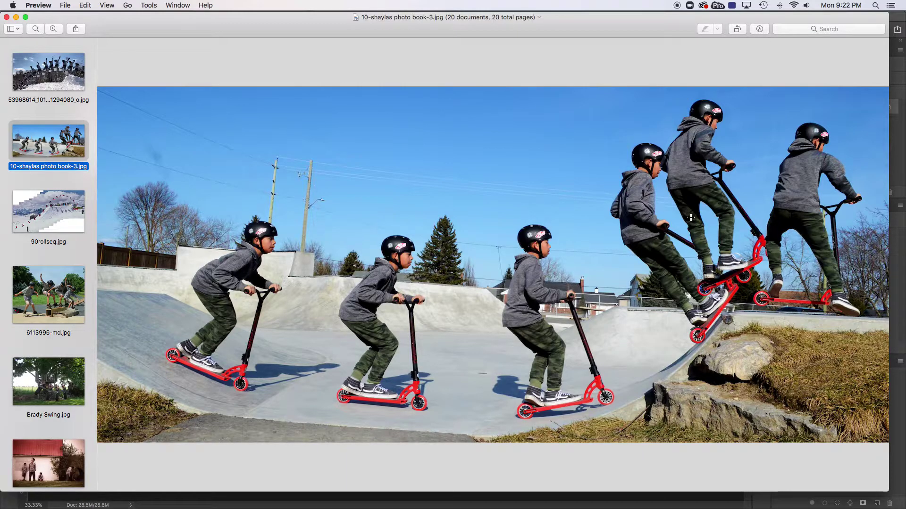
{"action": "left_click", "coordinate": [34, 211]}
{"action": "left_click", "coordinate": [39, 311]}
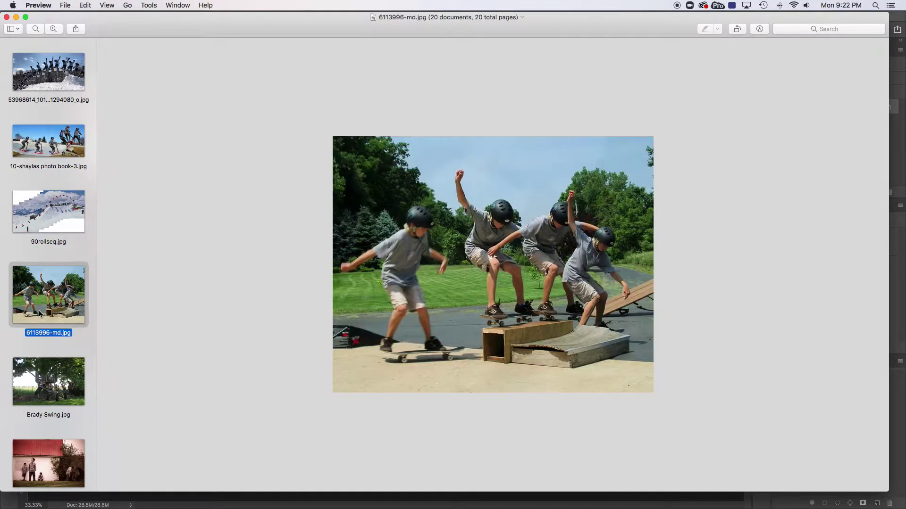
{"action": "left_click", "coordinate": [45, 369]}
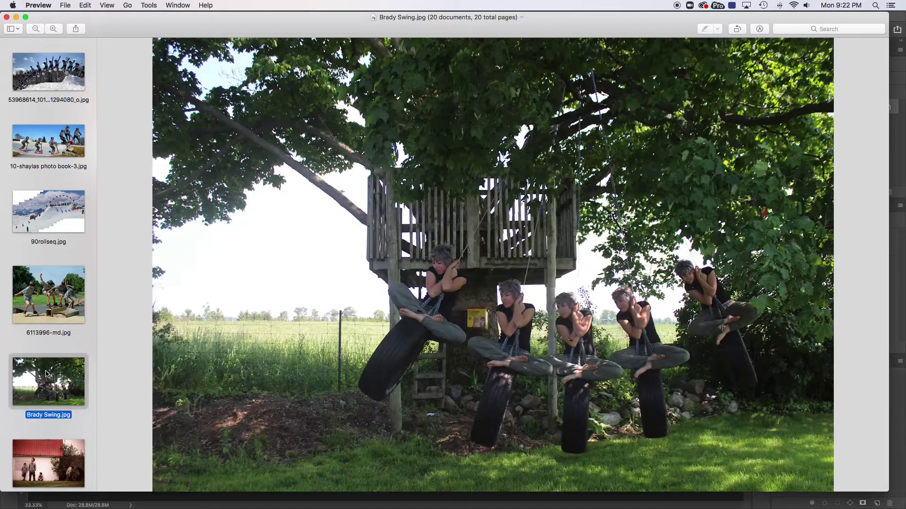
{"action": "scroll", "coordinate": [43, 297], "scroll_direction": "down", "scroll_amount": 10}
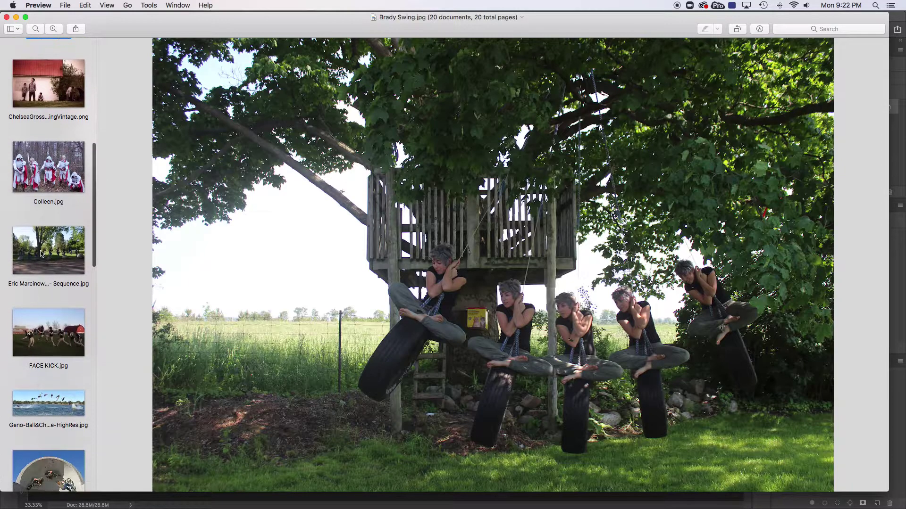
{"action": "left_click", "coordinate": [47, 174]}
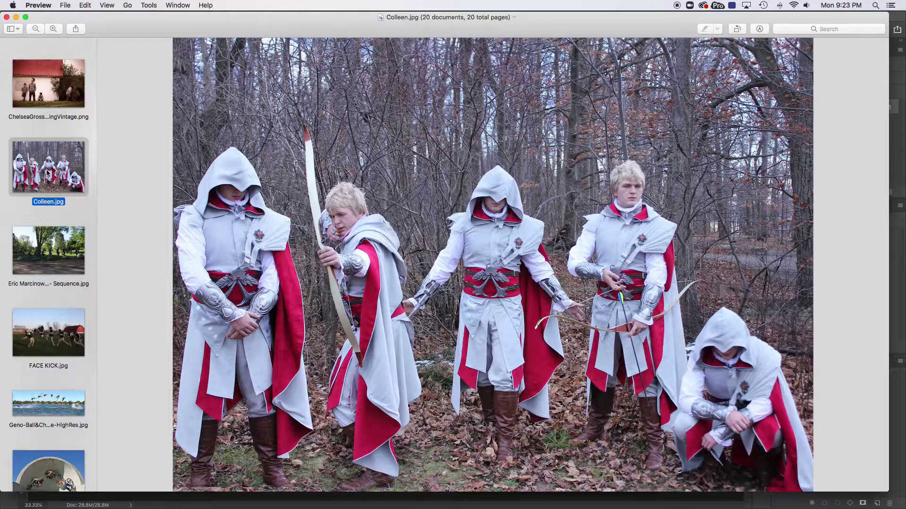
{"action": "left_click", "coordinate": [50, 74]}
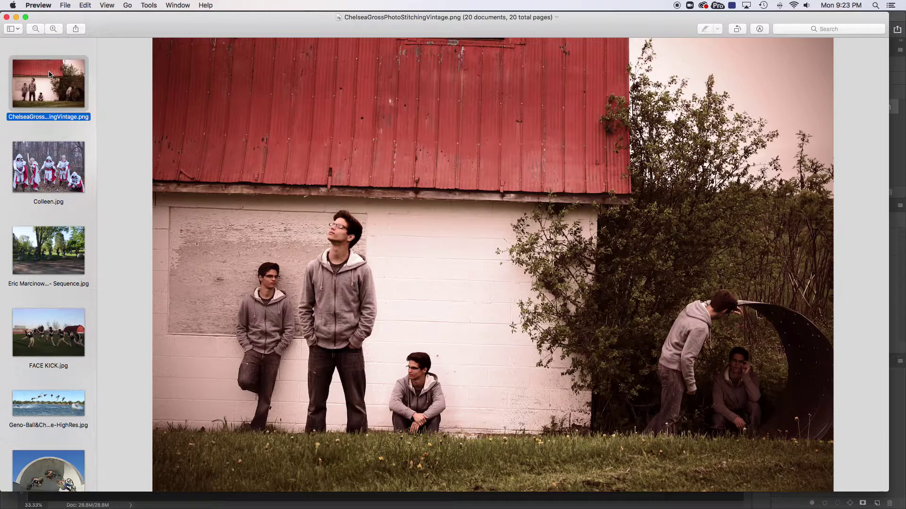
{"action": "left_click", "coordinate": [37, 250]}
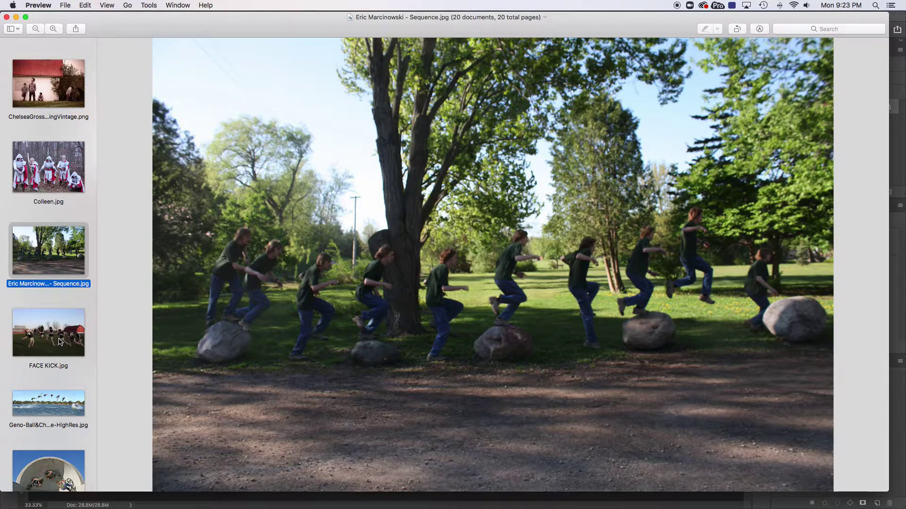
{"action": "left_click", "coordinate": [61, 342]}
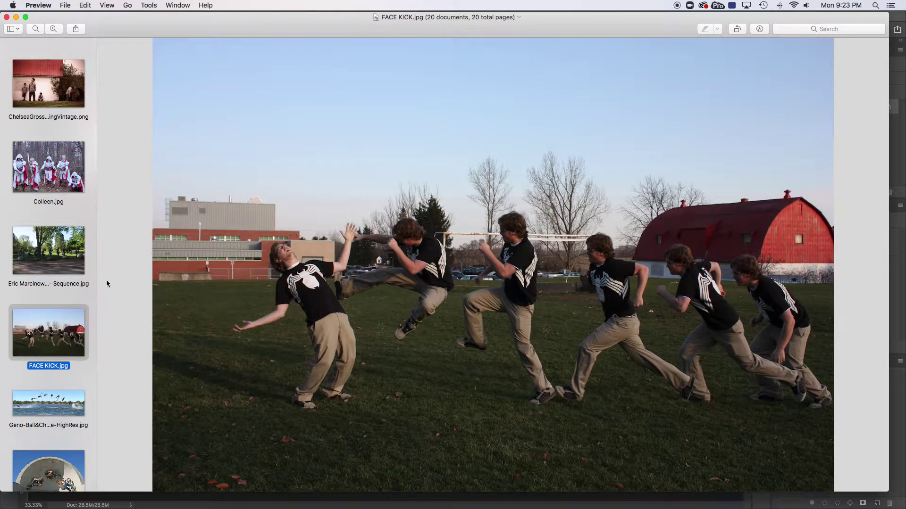
View the Geno-Ball&Chain water-ski, image_sequence bike bowl, jenhutch playground and leahtask6 juggling images
{"action": "scroll", "coordinate": [42, 278], "scroll_direction": "down", "scroll_amount": 5}
{"action": "scroll", "coordinate": [41, 278], "scroll_direction": "down", "scroll_amount": 3}
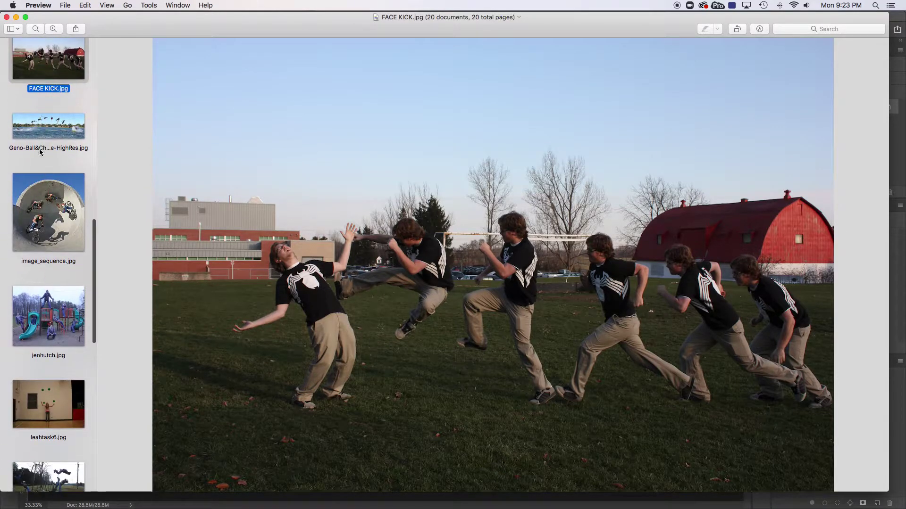
{"action": "left_click", "coordinate": [47, 132]}
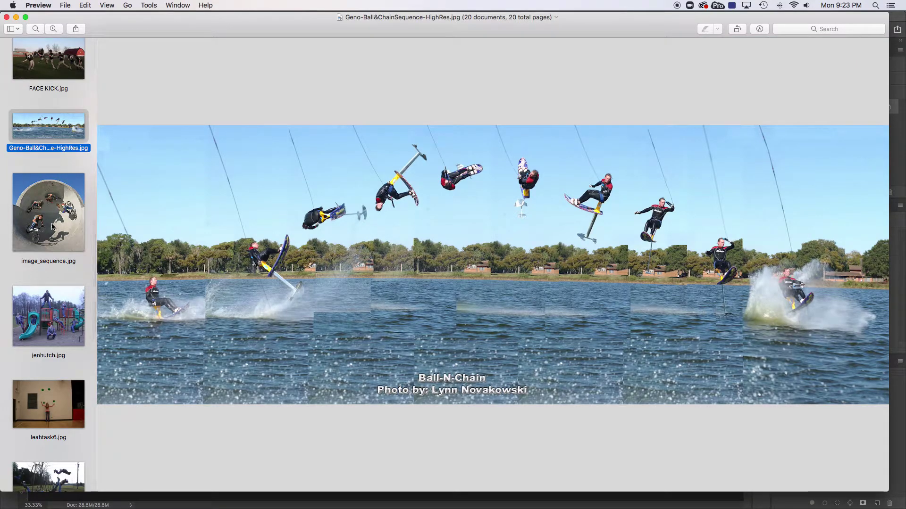
{"action": "left_click", "coordinate": [52, 227]}
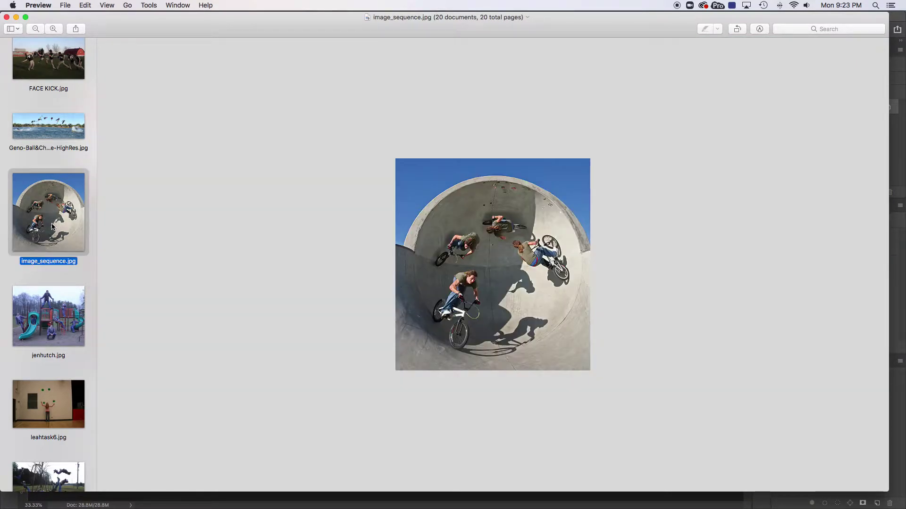
{"action": "left_click", "coordinate": [47, 317]}
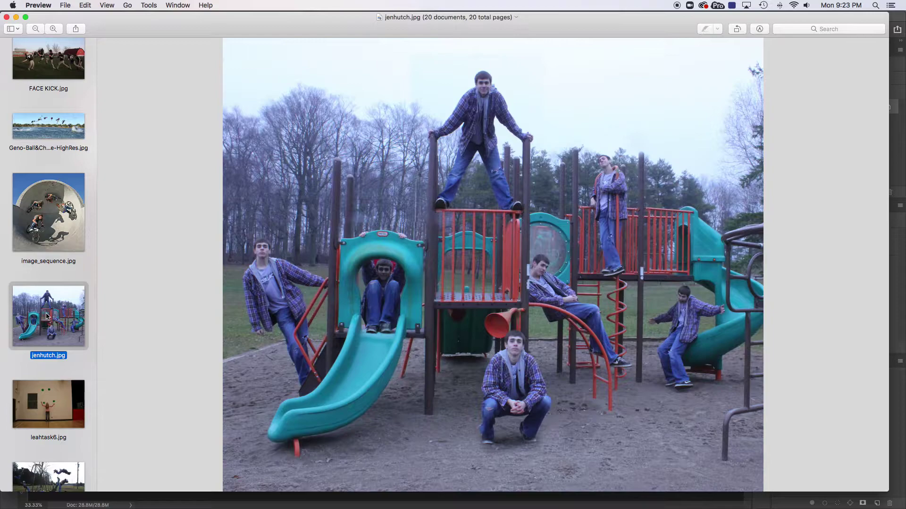
{"action": "left_click", "coordinate": [52, 402]}
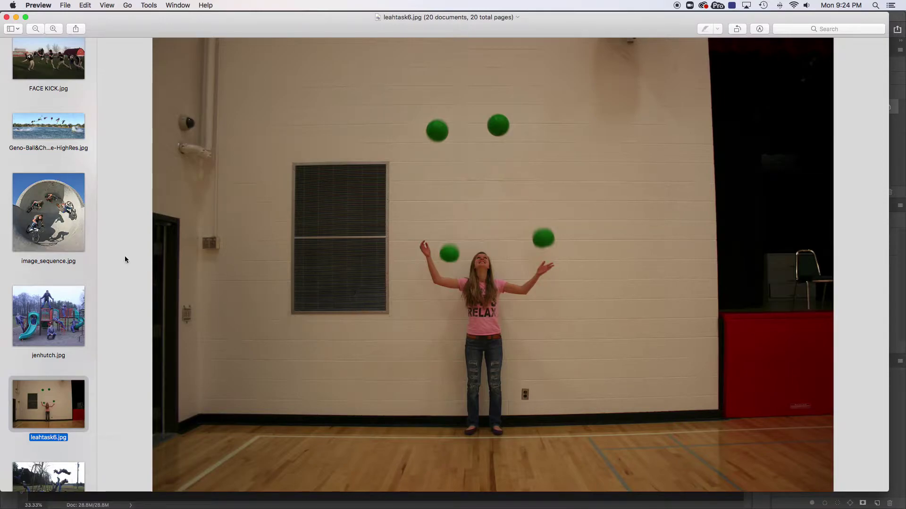
View Mike the swinger, rapid shutter, sequence, series copy, steph.jpg and task 6.jpg composites
{"action": "scroll", "coordinate": [81, 252], "scroll_direction": "down", "scroll_amount": 2}
{"action": "scroll", "coordinate": [81, 253], "scroll_direction": "down", "scroll_amount": 10}
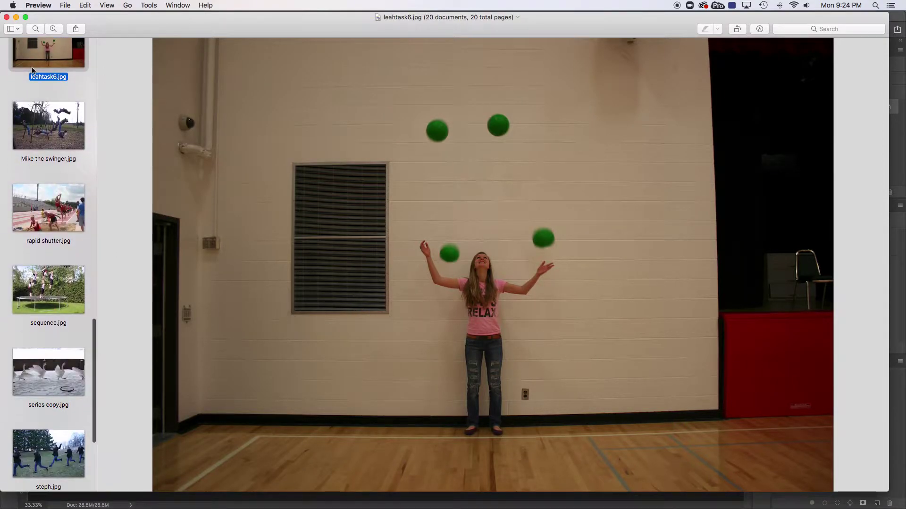
{"action": "left_click", "coordinate": [39, 124]}
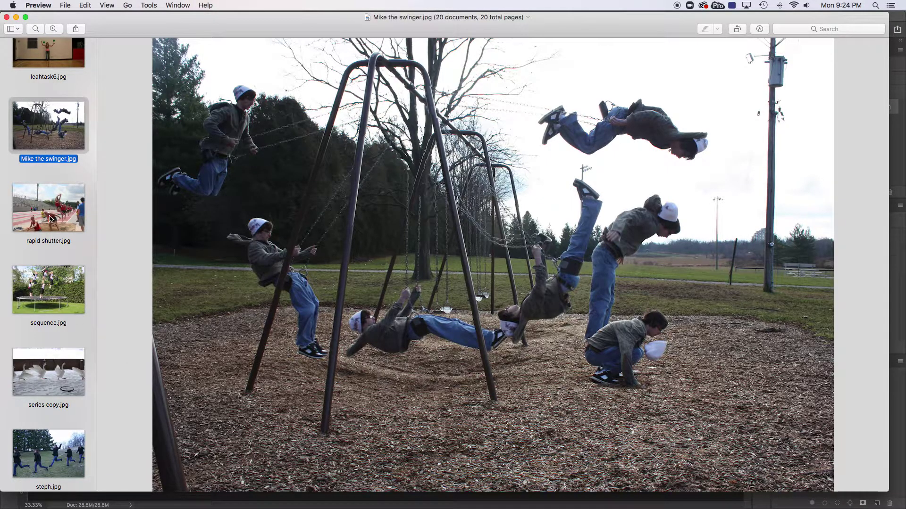
{"action": "left_click", "coordinate": [51, 218]}
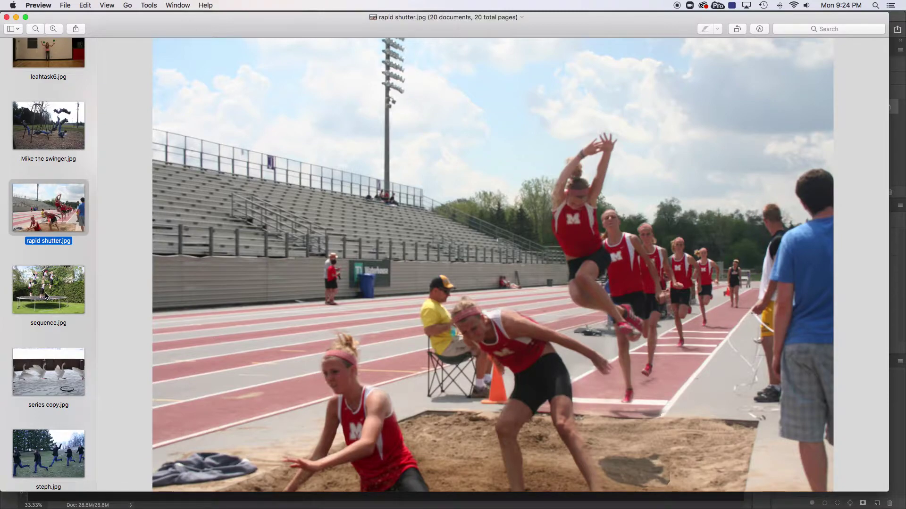
{"action": "left_click", "coordinate": [46, 295]}
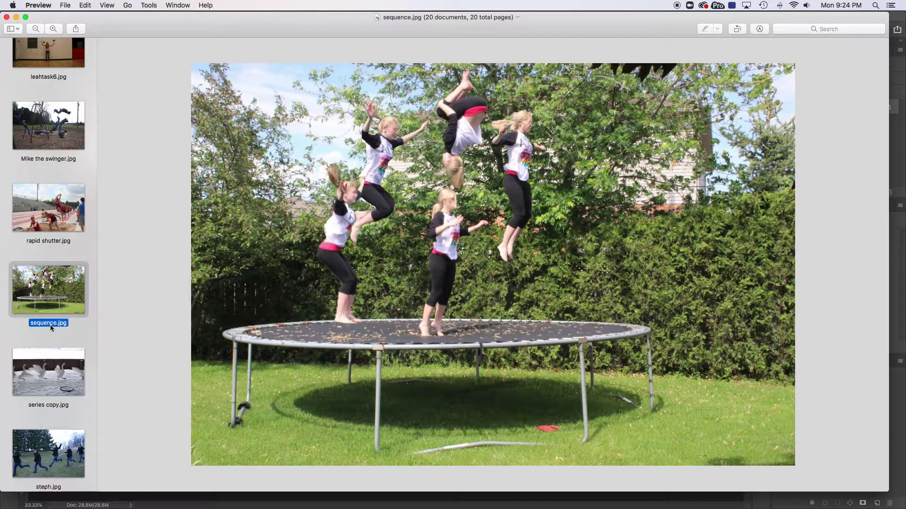
{"action": "left_click", "coordinate": [36, 380]}
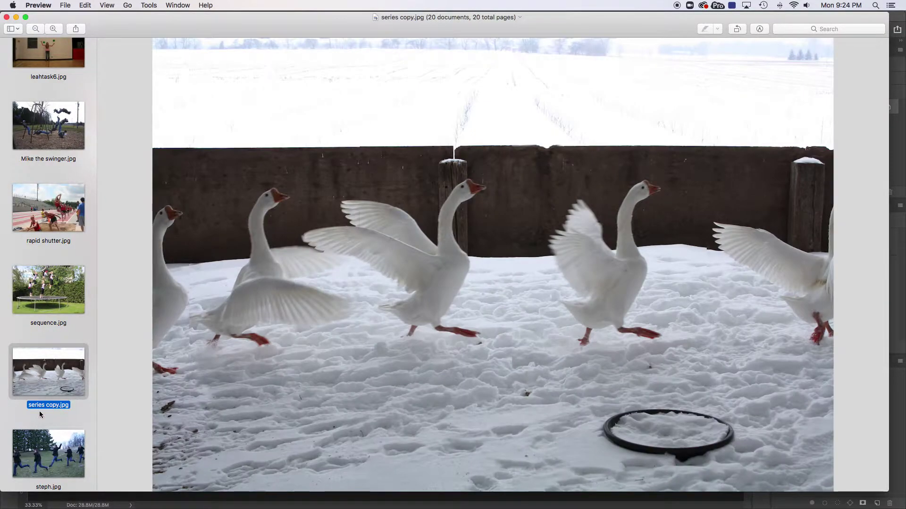
{"action": "scroll", "coordinate": [55, 346], "scroll_direction": "down", "scroll_amount": 5}
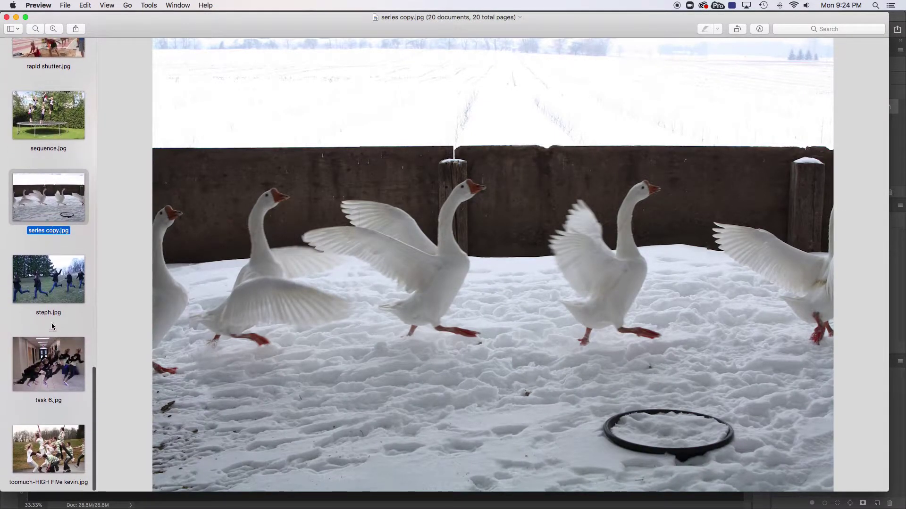
{"action": "left_click", "coordinate": [52, 286]}
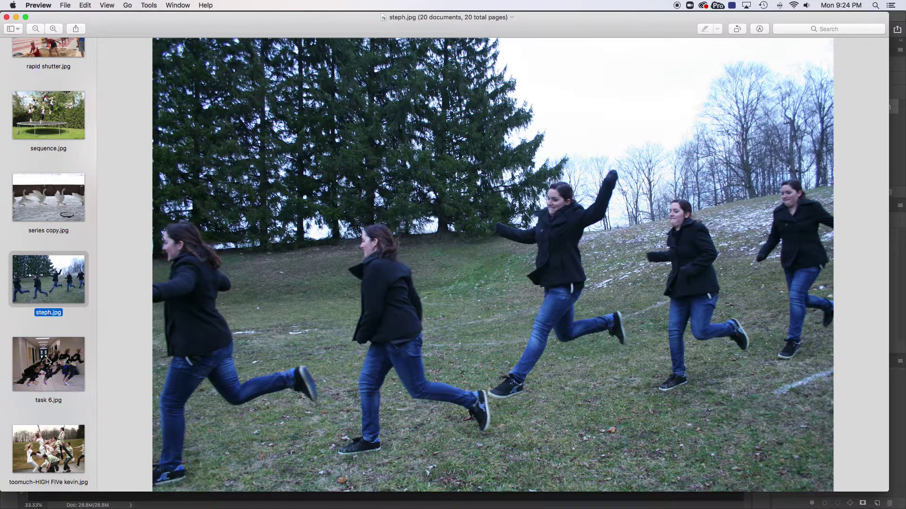
{"action": "left_click", "coordinate": [47, 361]}
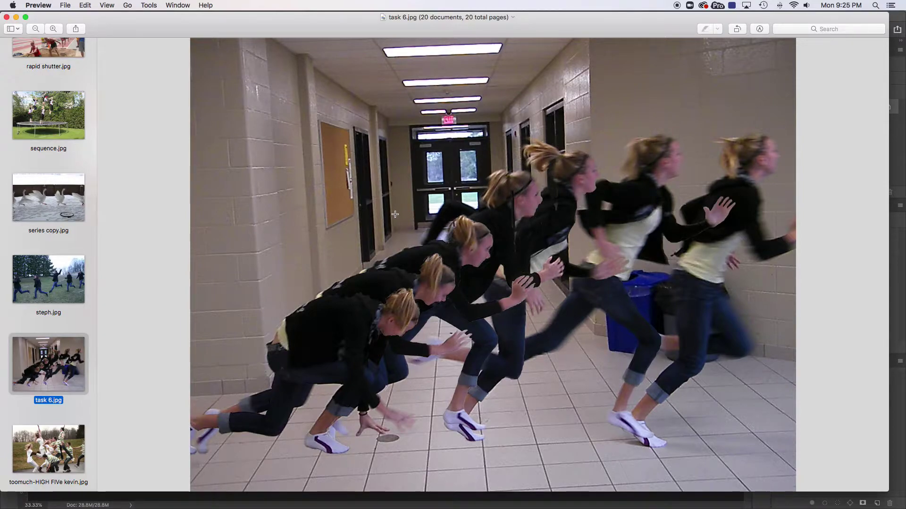
View the toomuch-HIGH FIVe kevin.jpg high-five composite, then switch to Photoshop
{"action": "left_click", "coordinate": [68, 445]}
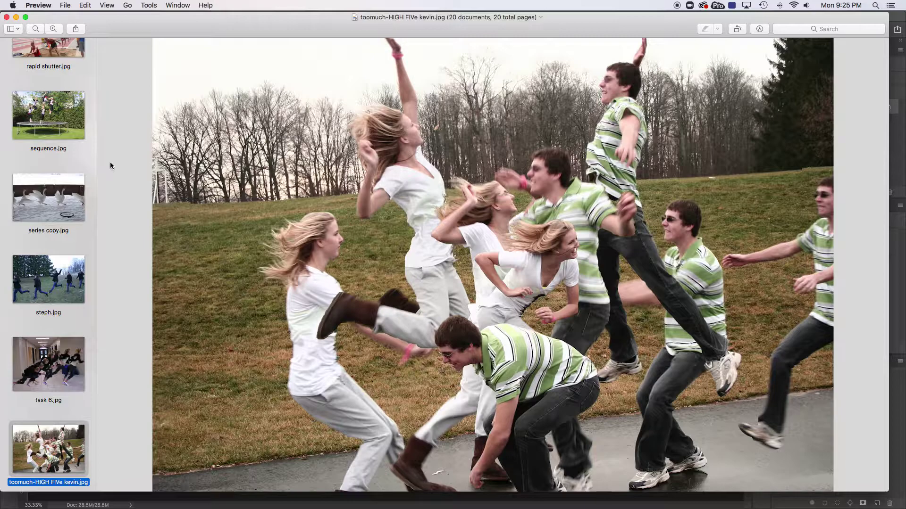
{"action": "key", "text": "super+Tab"}
{"action": "key", "text": "super+Tab"}
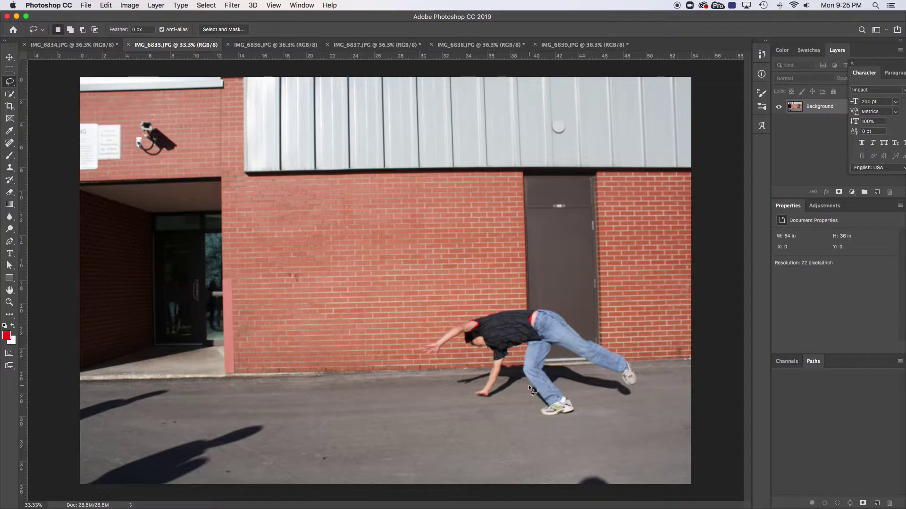
Look through the source frames IMG_6834 to IMG_6839, ending on IMG_6835
{"action": "left_click", "coordinate": [71, 46]}
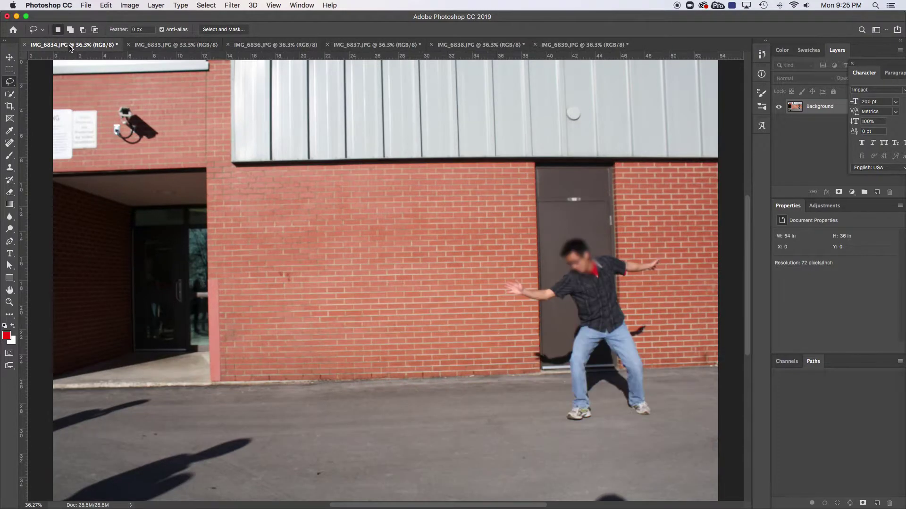
{"action": "left_click", "coordinate": [175, 45]}
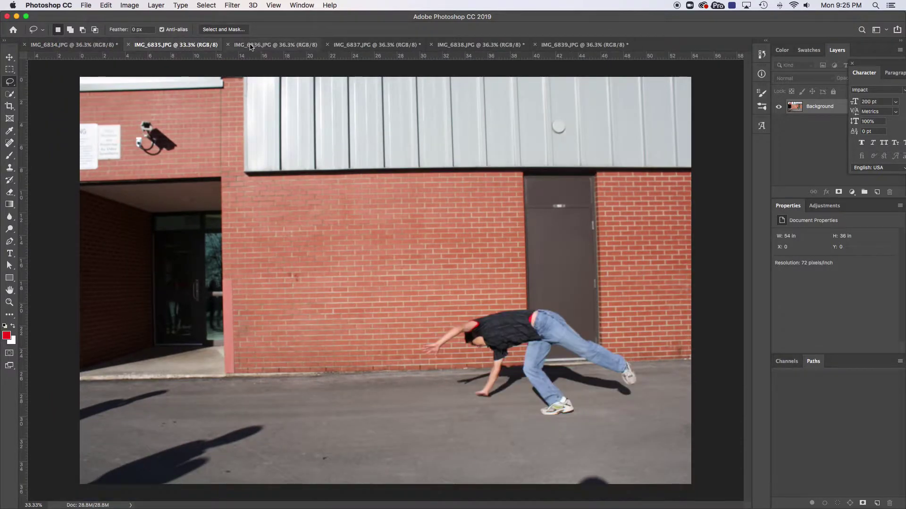
{"action": "left_click", "coordinate": [272, 46]}
{"action": "left_click", "coordinate": [370, 46]}
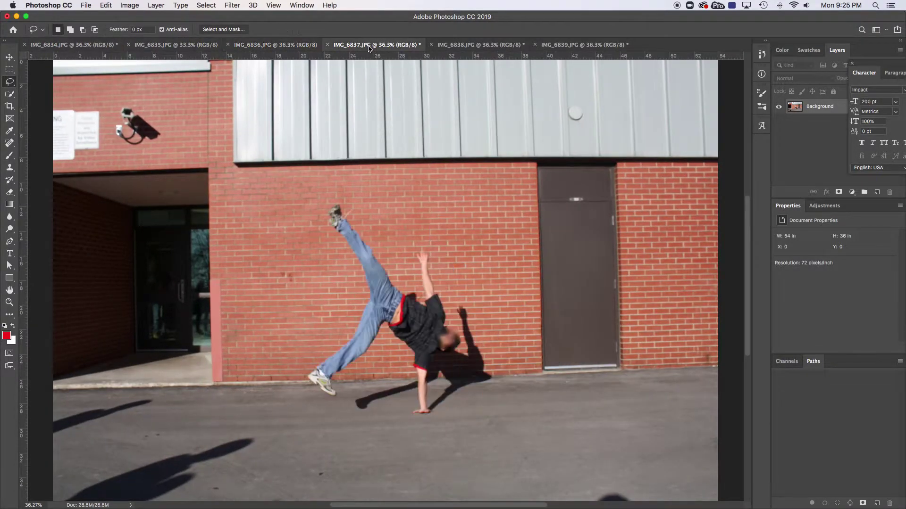
{"action": "left_click", "coordinate": [507, 47]}
{"action": "left_click", "coordinate": [577, 47]}
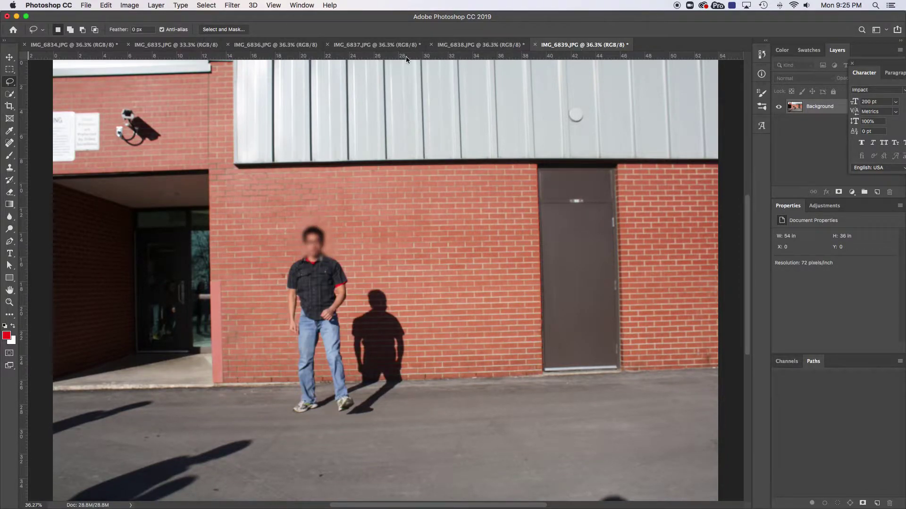
{"action": "left_click", "coordinate": [71, 45]}
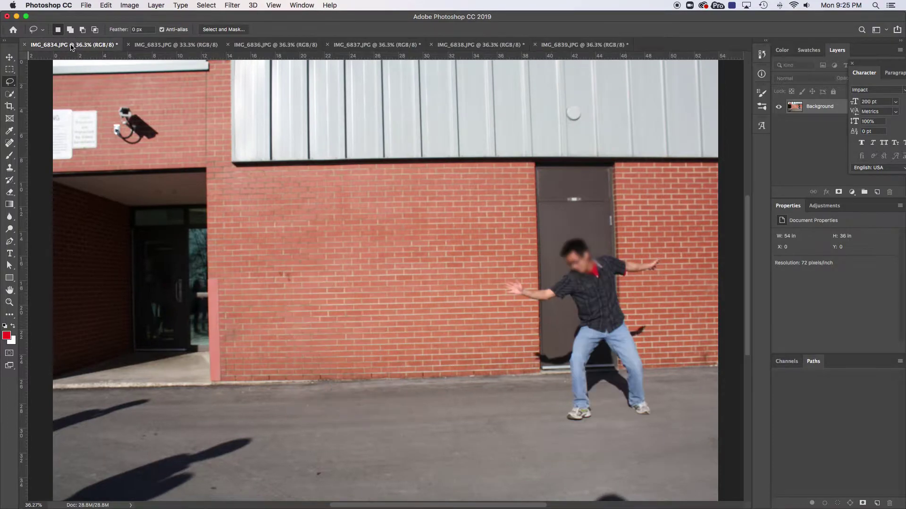
{"action": "left_click", "coordinate": [178, 45]}
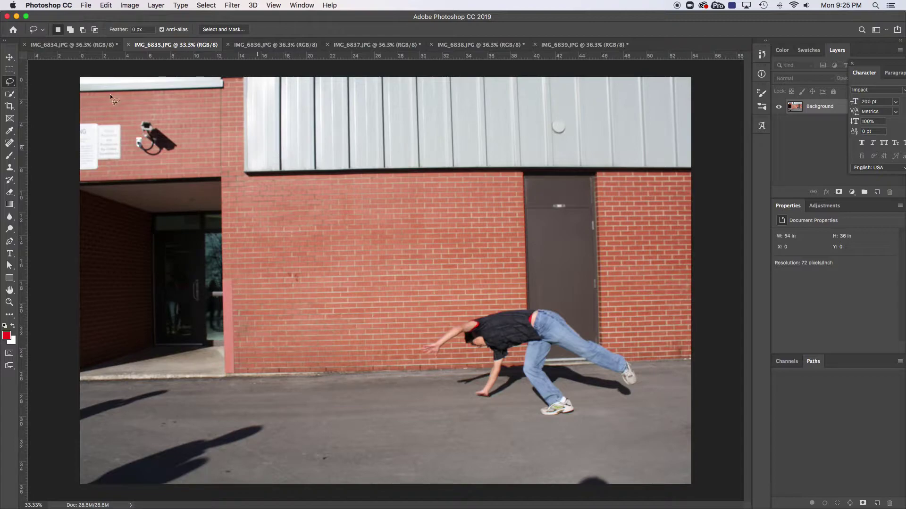
Copy all of IMG_6835 and paste it into IMG_6834 as Layer 1
{"action": "left_click", "coordinate": [10, 70]}
{"action": "mouse_move", "coordinate": [73, 71]}
{"action": "left_mouse_down"}
{"action": "mouse_move", "coordinate": [151, 112]}
{"action": "mouse_move", "coordinate": [533, 368]}
{"action": "left_mouse_up"}
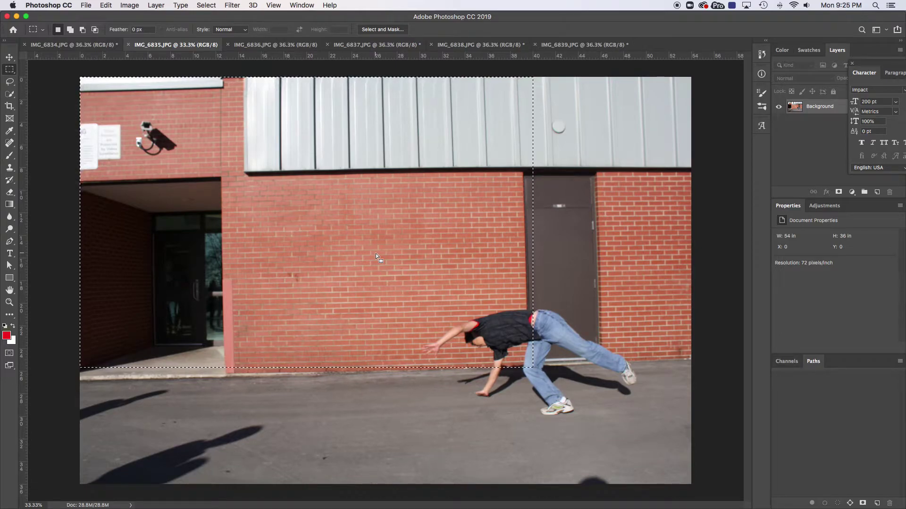
{"action": "key", "text": "super+a"}
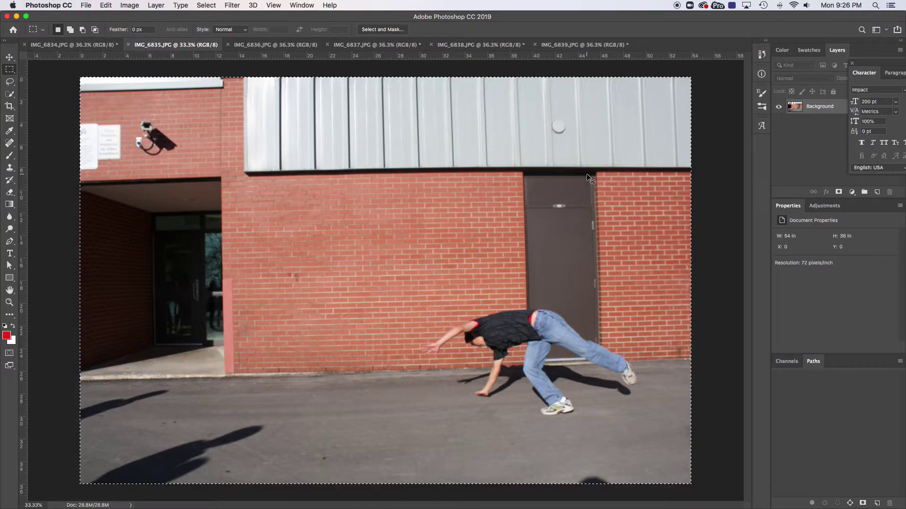
{"action": "key", "text": "super+c"}
{"action": "left_click", "coordinate": [57, 44]}
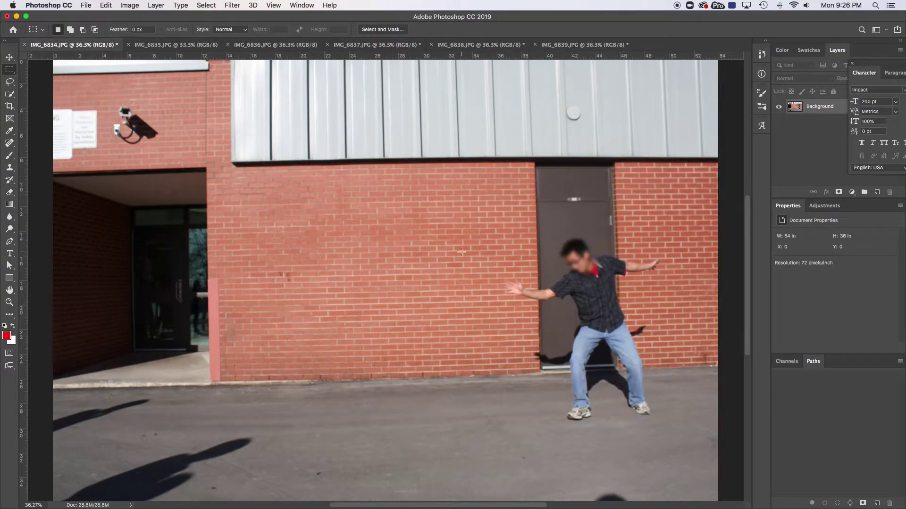
{"action": "key", "text": "super+v"}
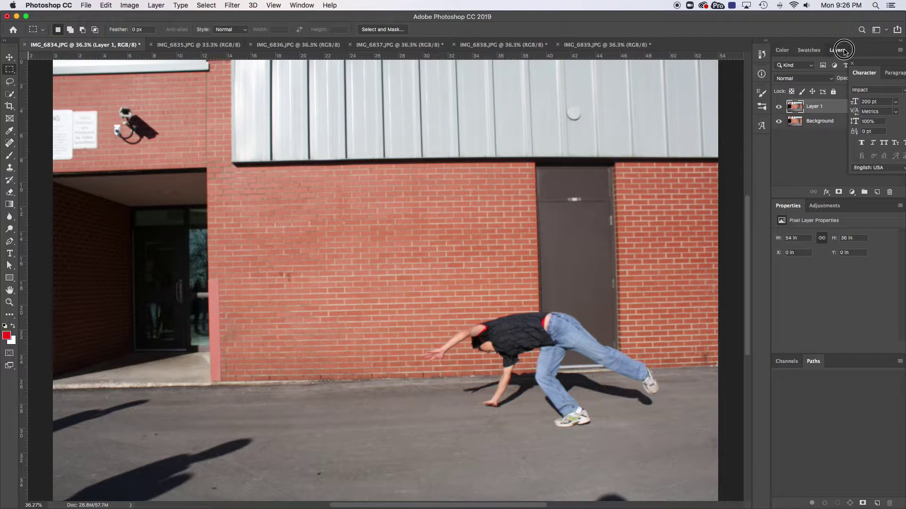
Close the character panel, enlarge the Layers list, and compare Layer 1 with the Background
{"action": "left_click", "coordinate": [852, 65]}
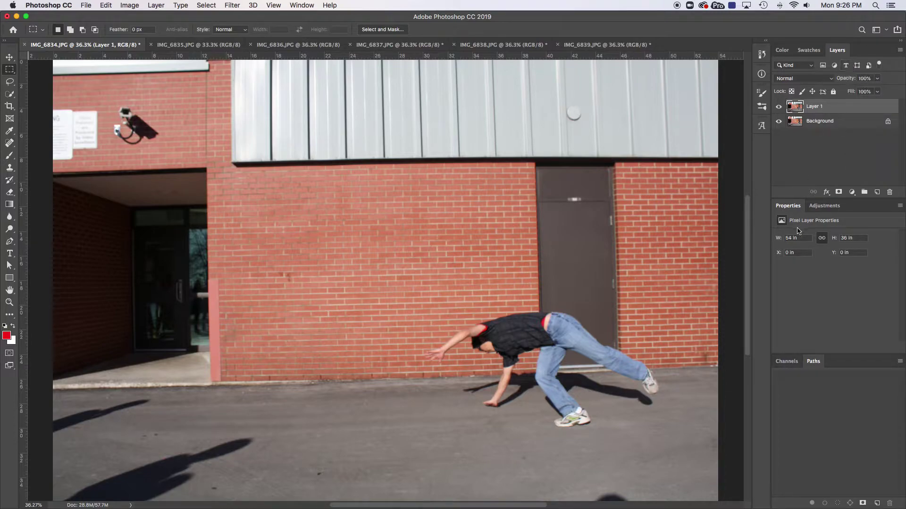
{"action": "left_click_drag", "start_coordinate": [799, 198], "coordinate": [799, 325]}
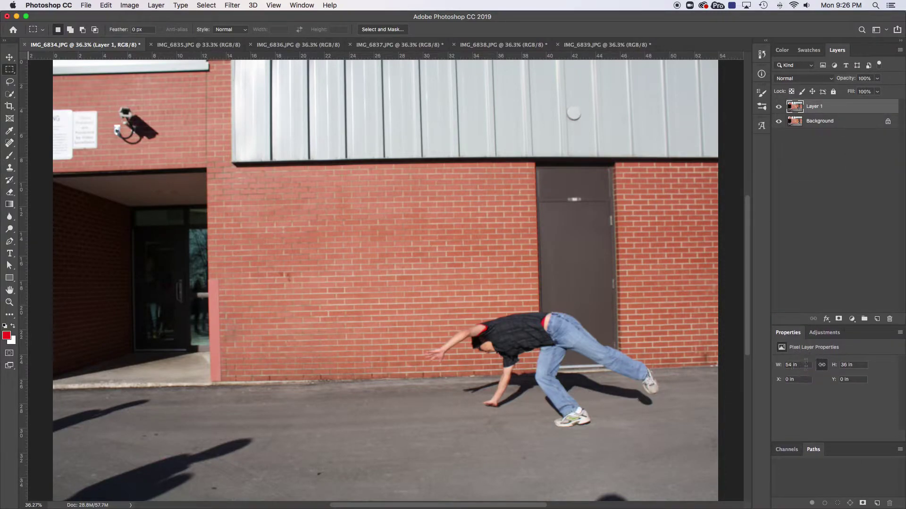
{"action": "left_click", "coordinate": [778, 107]}
{"action": "left_click", "coordinate": [778, 107]}
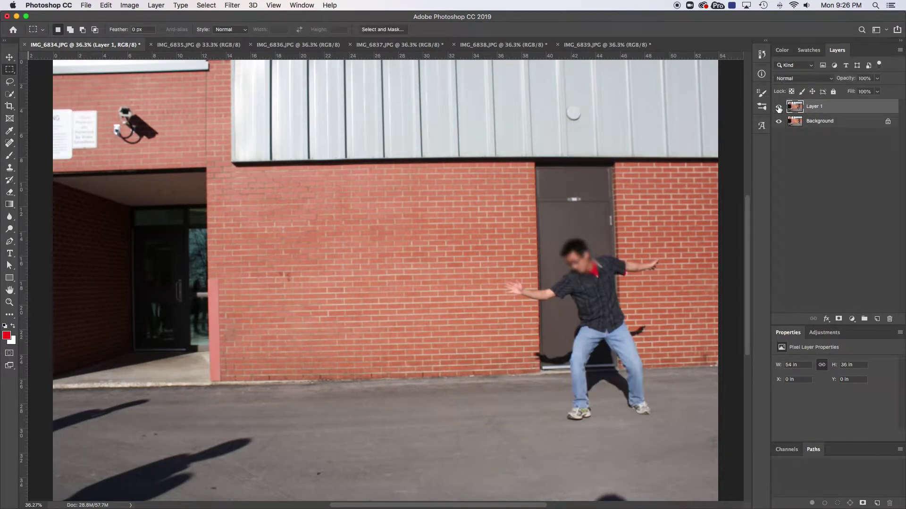
{"action": "left_click", "coordinate": [778, 107]}
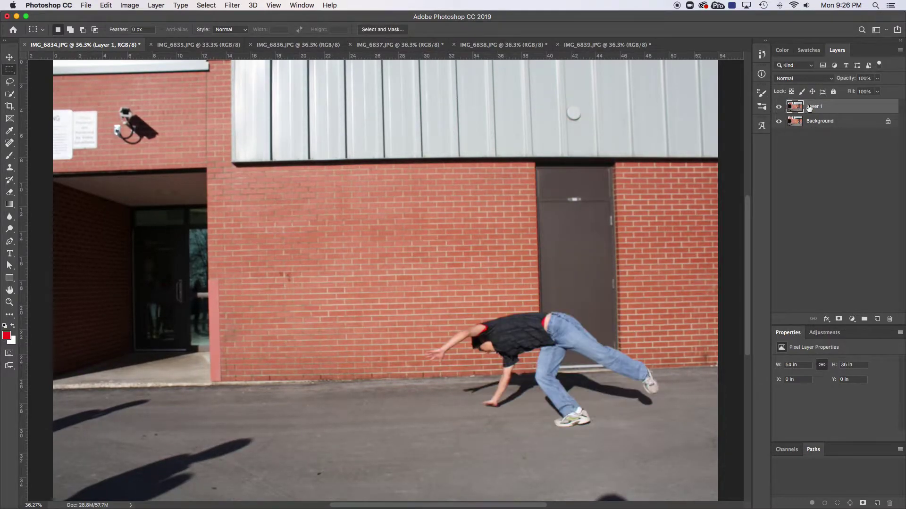
Paste the IMG_6836 cartwheel photo into IMG_6834 as Layer 2
{"action": "left_click", "coordinate": [187, 46]}
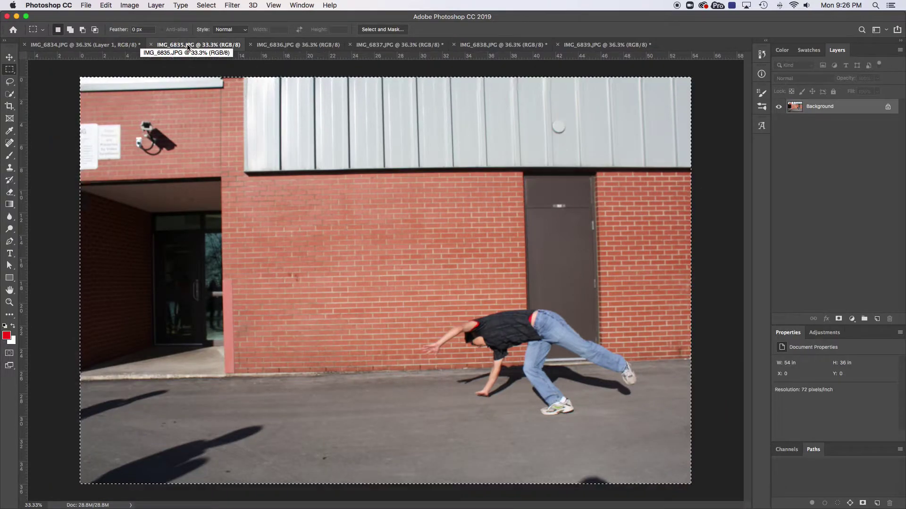
{"action": "left_click", "coordinate": [292, 45]}
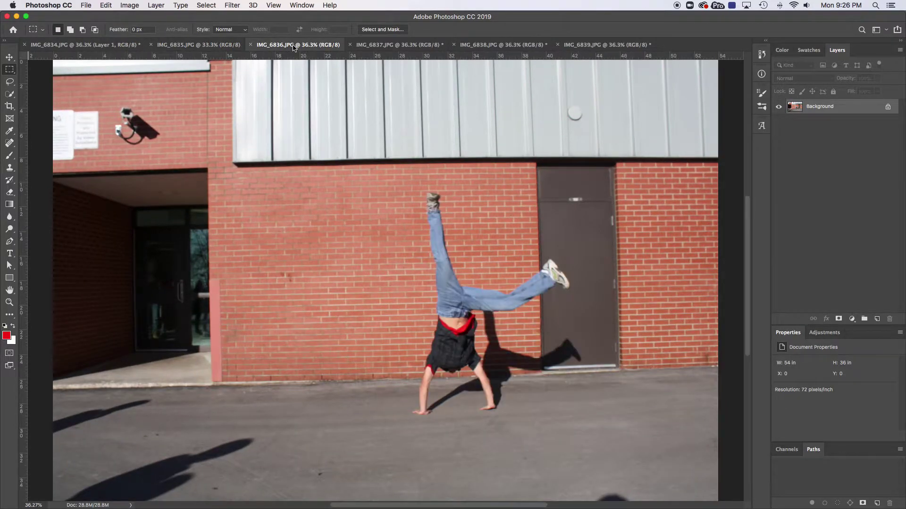
{"action": "key", "text": "super+a"}
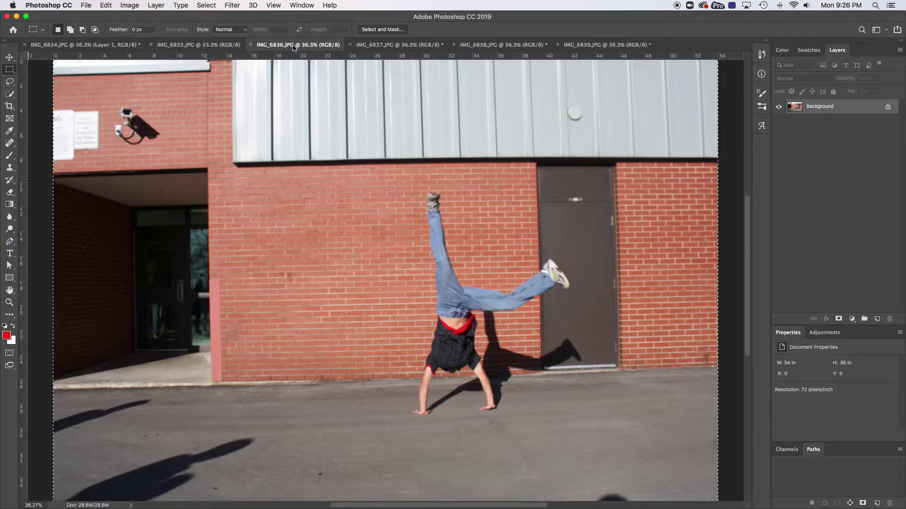
{"action": "left_click", "coordinate": [56, 45]}
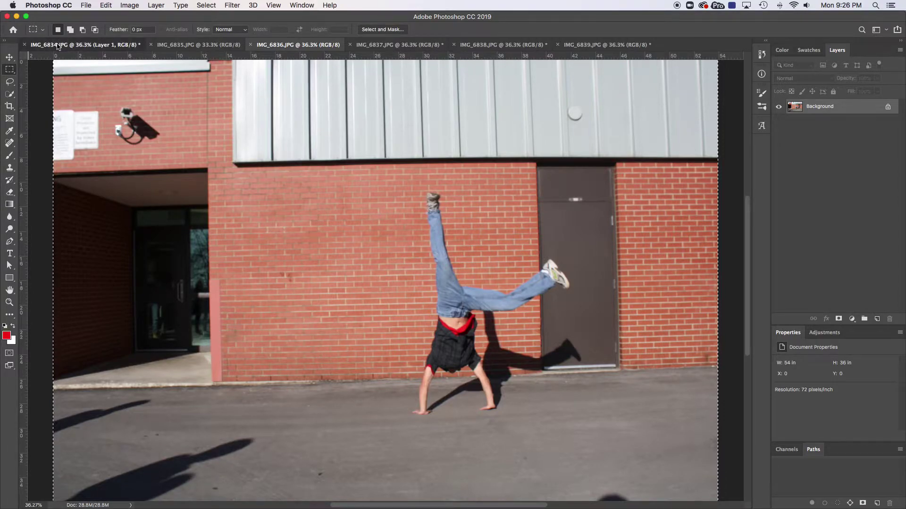
{"action": "key", "text": "super+v"}
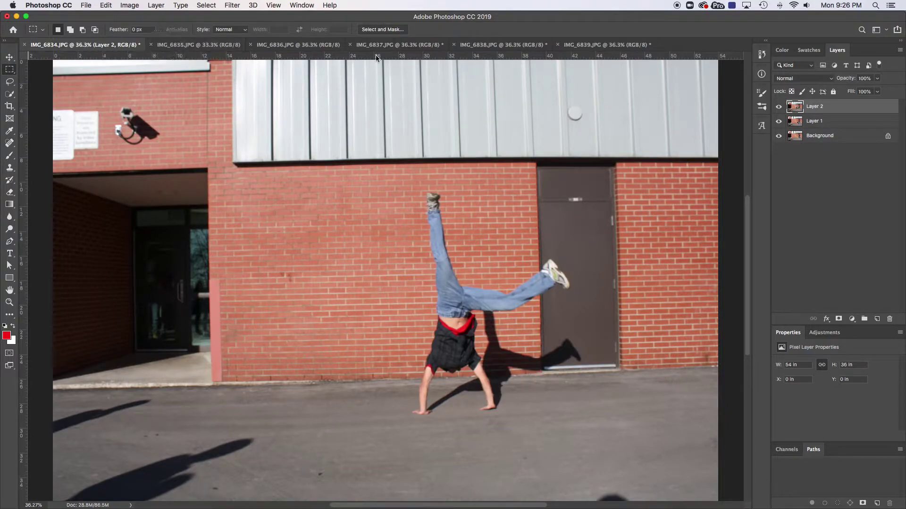
Paste IMG_6837, IMG_6838 and IMG_6839 into IMG_6834 as Layers 3 to 5
{"action": "left_click", "coordinate": [403, 47]}
{"action": "key", "text": "super+a"}
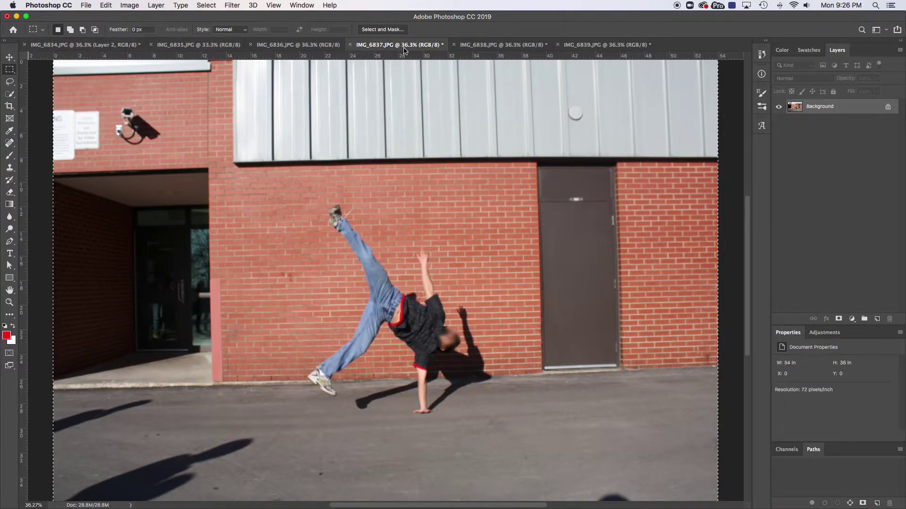
{"action": "left_click", "coordinate": [87, 46]}
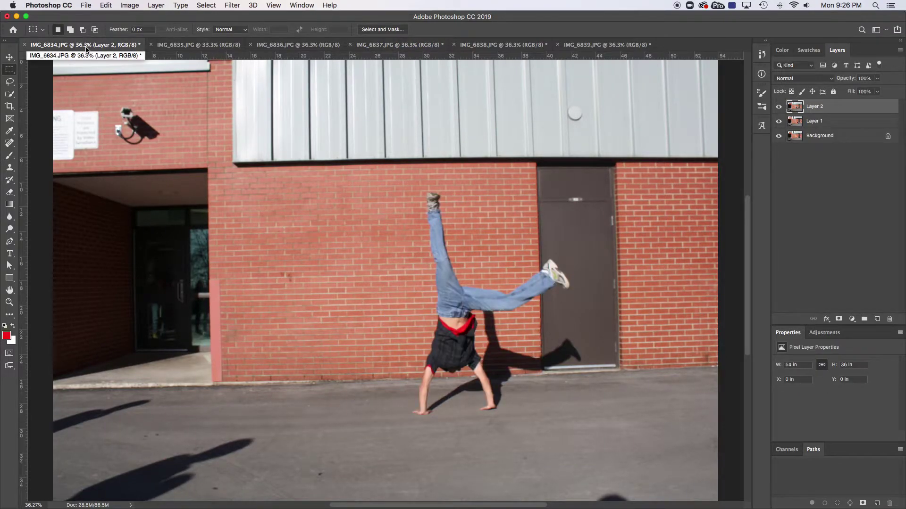
{"action": "key", "text": "super+v"}
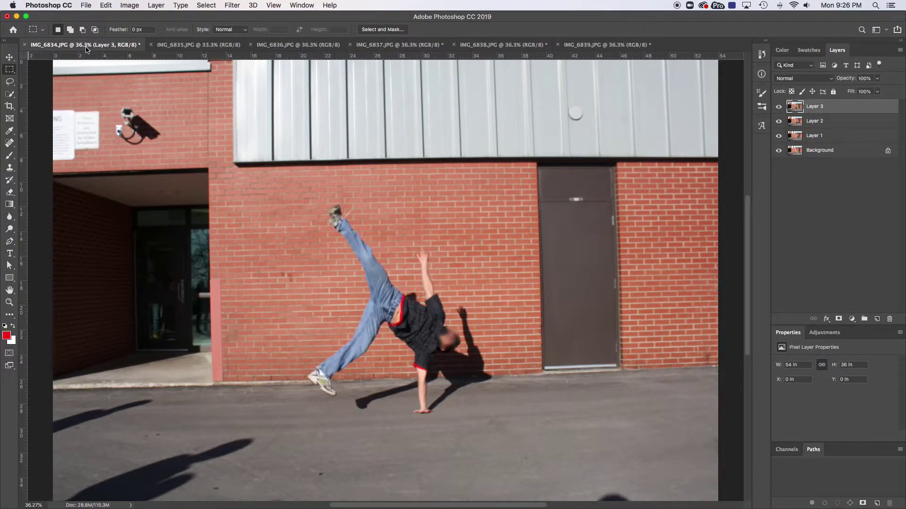
{"action": "left_click", "coordinate": [490, 45]}
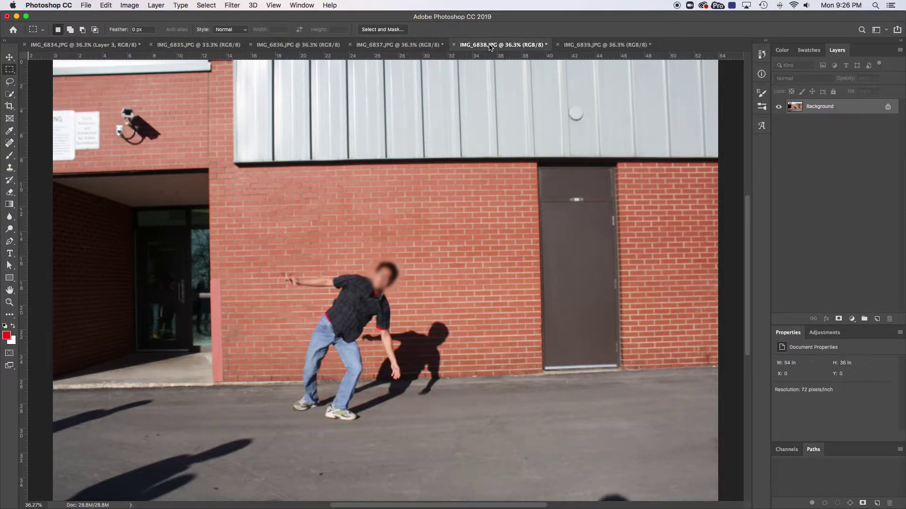
{"action": "key", "text": "super+a"}
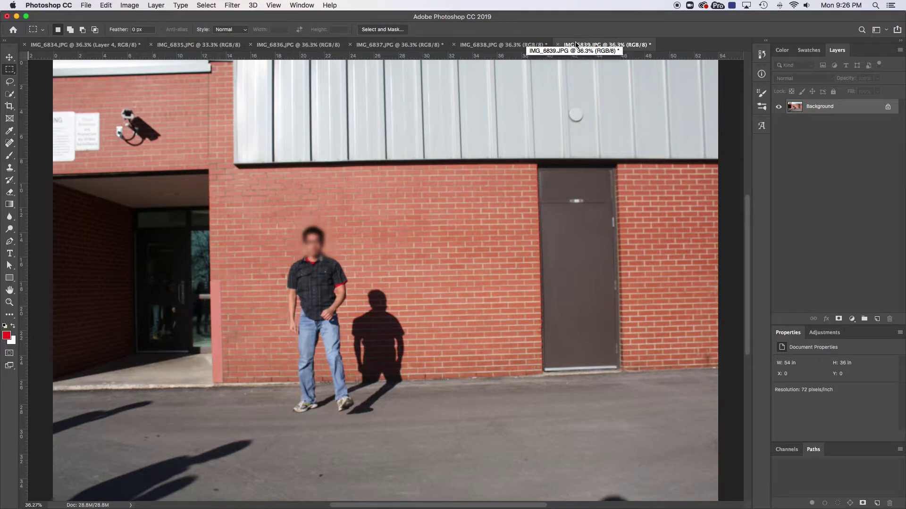
{"action": "key", "text": "super+a"}
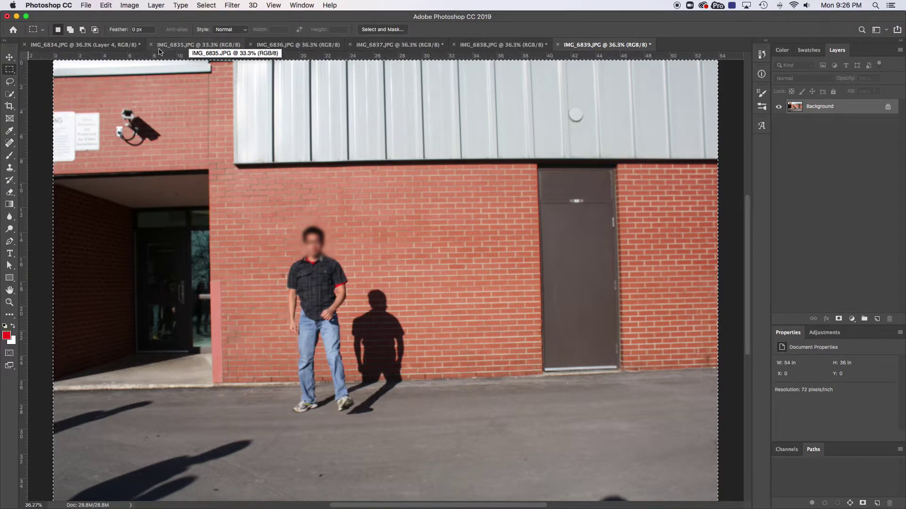
{"action": "left_click", "coordinate": [75, 44]}
{"action": "key", "text": "super+v"}
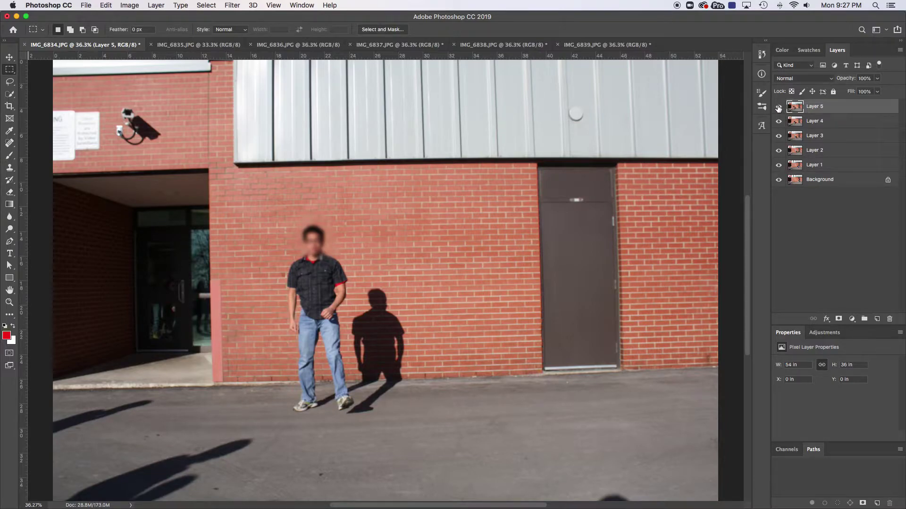
Hide Layers 2–5, flick Layer 1 on and off to compare poses, and select it
{"action": "left_click_drag", "start_coordinate": [779, 108], "coordinate": [779, 157]}
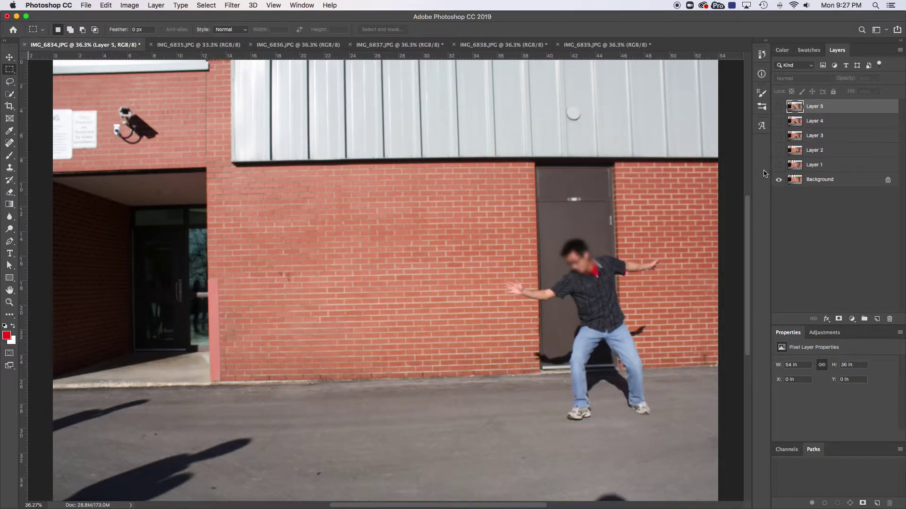
{"action": "left_click", "coordinate": [779, 165]}
{"action": "left_click", "coordinate": [779, 164]}
{"action": "left_click", "coordinate": [779, 165]}
{"action": "left_click", "coordinate": [778, 164]}
{"action": "left_click", "coordinate": [778, 165]}
{"action": "left_click", "coordinate": [778, 165]}
{"action": "left_click", "coordinate": [779, 165]}
{"action": "left_click", "coordinate": [778, 165]}
{"action": "left_click", "coordinate": [779, 164]}
{"action": "left_click", "coordinate": [778, 165]}
{"action": "left_click", "coordinate": [778, 165]}
{"action": "left_click", "coordinate": [778, 165]}
{"action": "left_click", "coordinate": [779, 165]}
{"action": "left_click", "coordinate": [812, 166]}
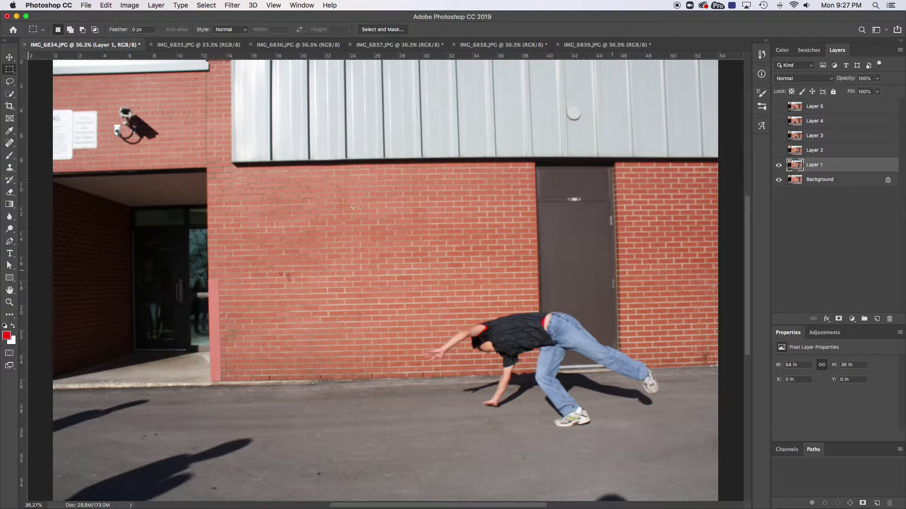
Lasso the bent-over man, invert the selection, and delete everything else on Layer 1
{"action": "left_click", "coordinate": [8, 82]}
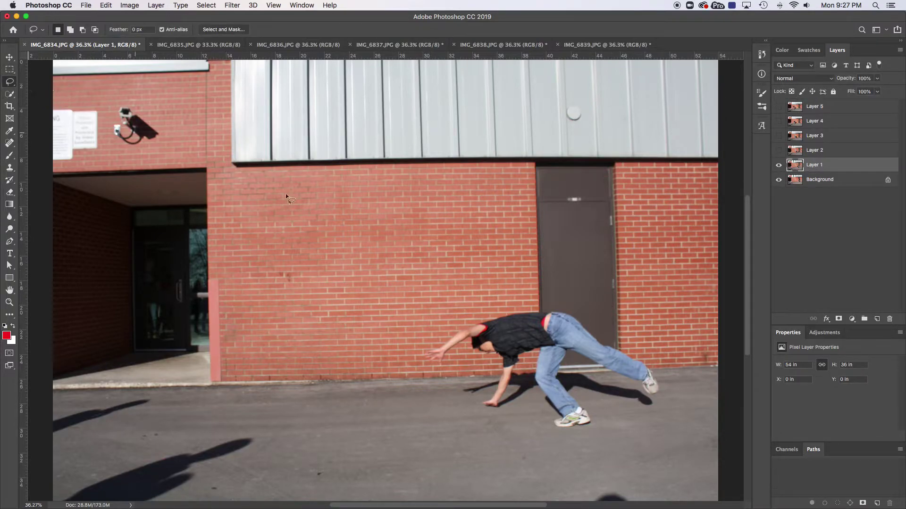
{"action": "mouse_move", "coordinate": [558, 293]}
{"action": "left_mouse_down"}
{"action": "mouse_move", "coordinate": [479, 291]}
{"action": "mouse_move", "coordinate": [450, 302]}
{"action": "mouse_move", "coordinate": [430, 323]}
{"action": "mouse_move", "coordinate": [411, 376]}
{"action": "mouse_move", "coordinate": [475, 439]}
{"action": "mouse_move", "coordinate": [562, 462]}
{"action": "mouse_move", "coordinate": [617, 448]}
{"action": "mouse_move", "coordinate": [681, 408]}
{"action": "mouse_move", "coordinate": [675, 357]}
{"action": "mouse_move", "coordinate": [648, 318]}
{"action": "mouse_move", "coordinate": [586, 296]}
{"action": "left_mouse_up"}
{"action": "key", "text": "Delete"}
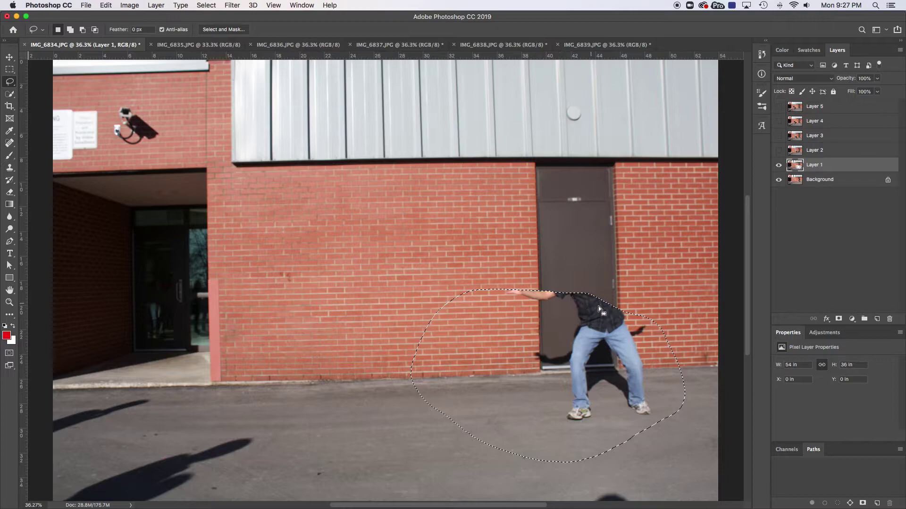
{"action": "key", "text": "Delete"}
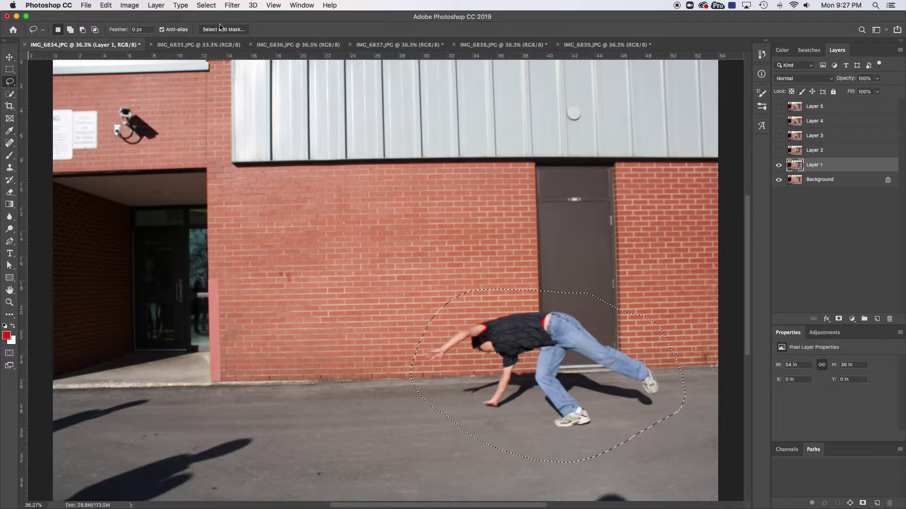
{"action": "left_click", "coordinate": [210, 10]}
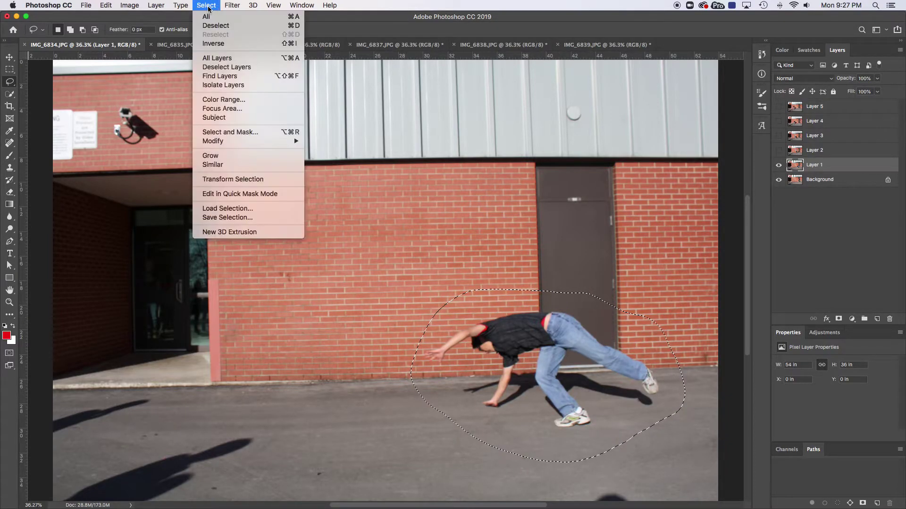
{"action": "left_click", "coordinate": [213, 44]}
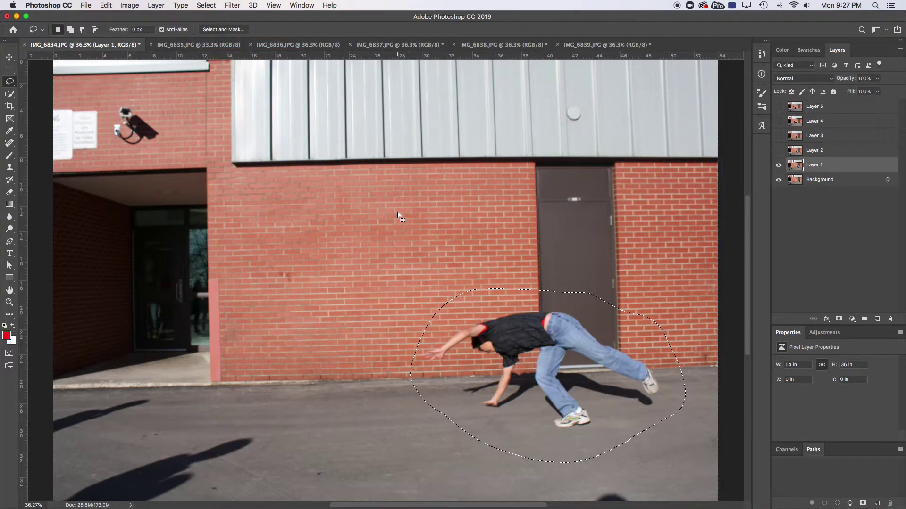
{"action": "key", "text": "Delete"}
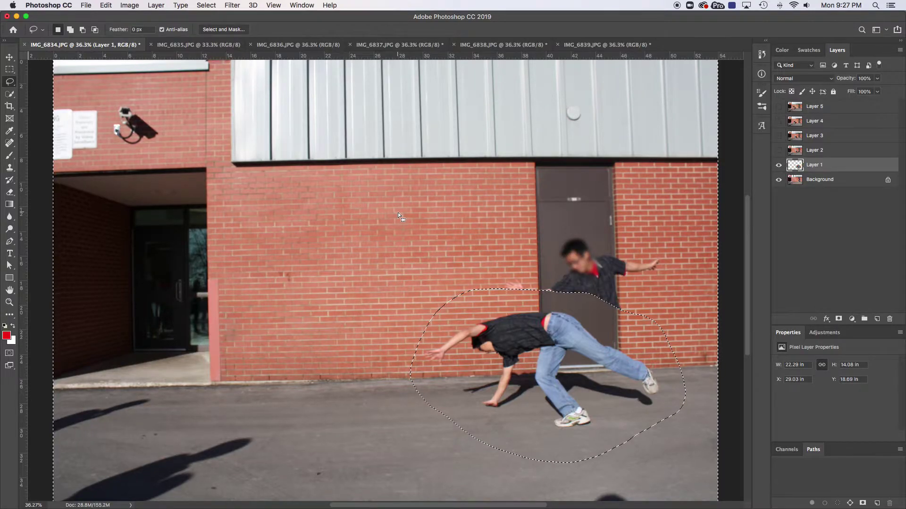
{"action": "key", "text": "ctrl+d"}
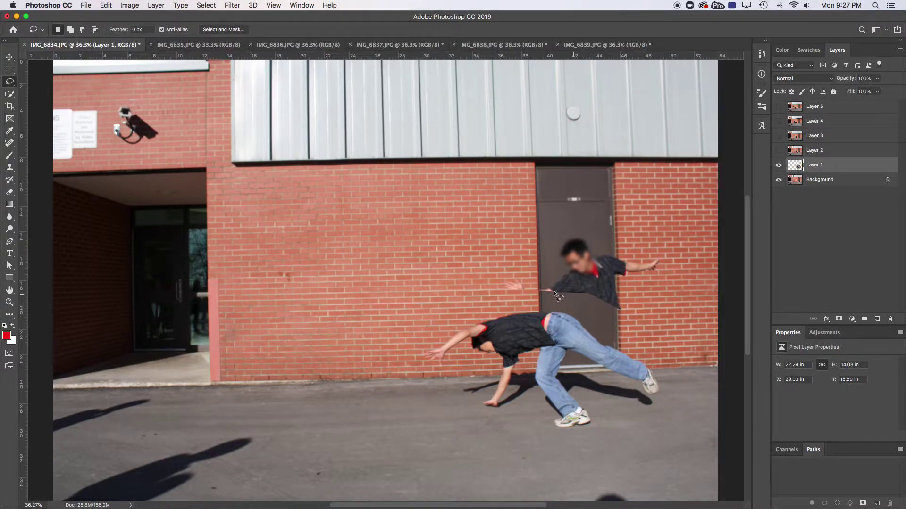
Toggle Layer 1 to check how the two cartwheel poses overlap
{"action": "left_click", "coordinate": [778, 166]}
{"action": "left_click", "coordinate": [778, 165]}
{"action": "left_click", "coordinate": [778, 165]}
{"action": "left_click", "coordinate": [778, 166]}
{"action": "left_click", "coordinate": [778, 166]}
{"action": "left_click", "coordinate": [778, 166]}
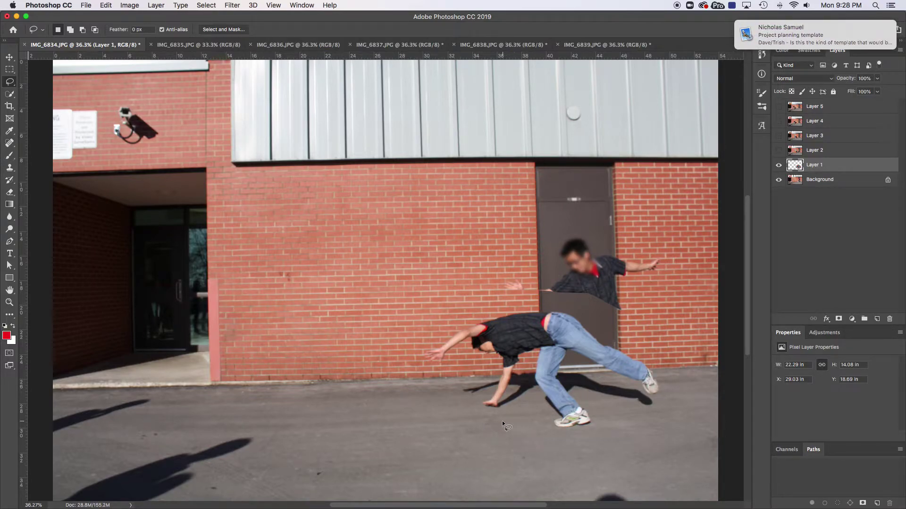
{"action": "key", "text": "e"}
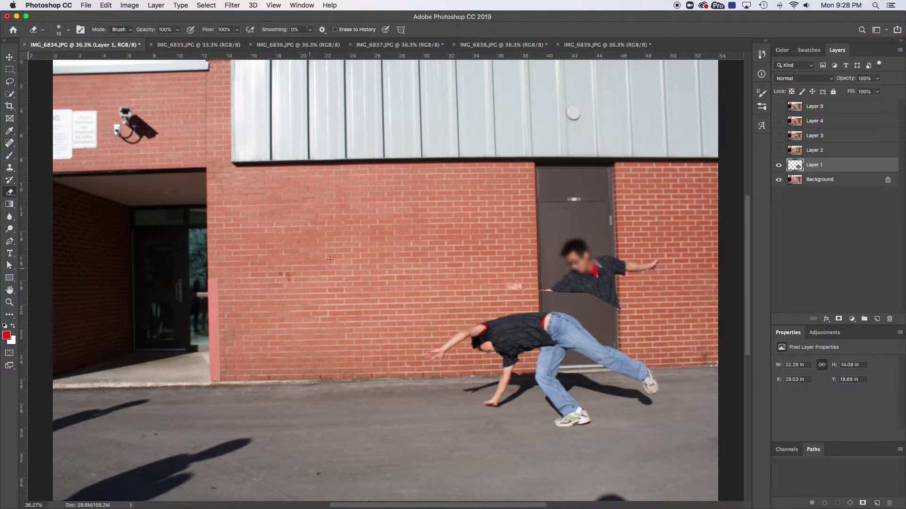
Set the eraser to 100 px and erase Layer 1's straight cut over the standing man's body
{"action": "left_click", "coordinate": [61, 27]}
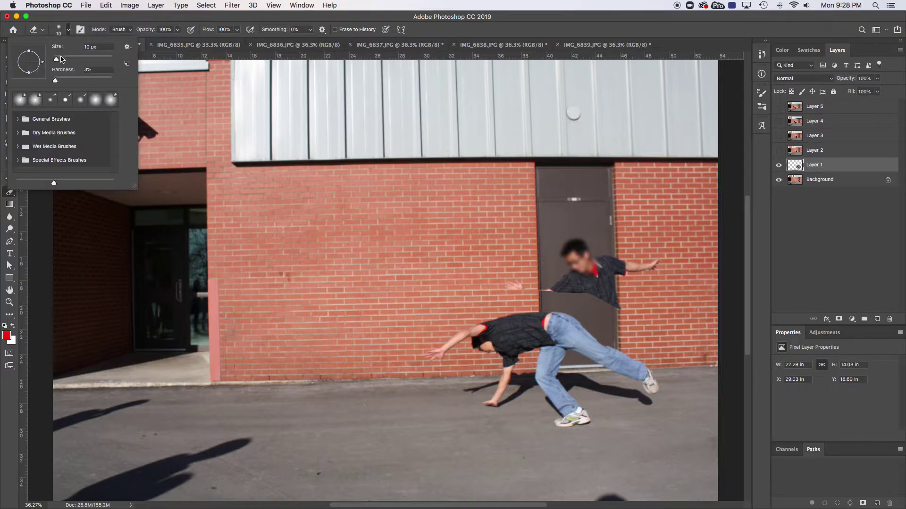
{"action": "left_click_drag", "start_coordinate": [60, 59], "coordinate": [76, 59]}
{"action": "type", "text": "100"}
{"action": "key", "text": "Return"}
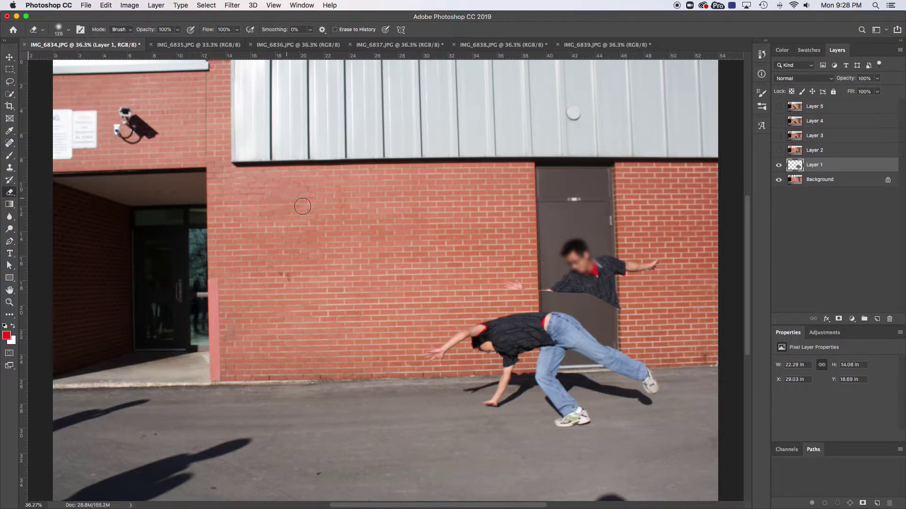
{"action": "key", "text": "bracketright"}
{"action": "key", "text": "bracketright"}
{"action": "key", "text": "bracketright"}
{"action": "key", "text": "bracketright"}
{"action": "key", "text": "bracketright"}
{"action": "key", "text": "bracketright"}
{"action": "mouse_move", "coordinate": [606, 301]}
{"action": "left_mouse_down"}
{"action": "mouse_move", "coordinate": [584, 280]}
{"action": "mouse_move", "coordinate": [570, 293]}
{"action": "mouse_move", "coordinate": [515, 267]}
{"action": "left_mouse_up"}
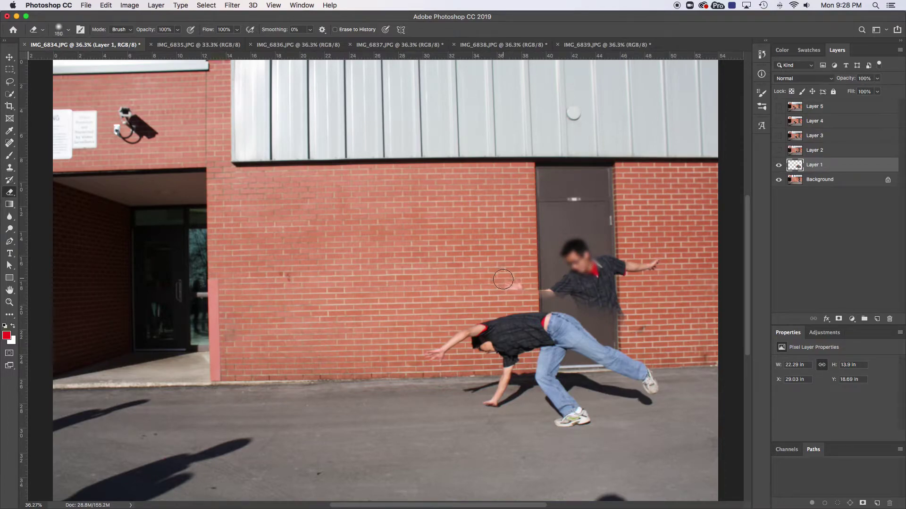
{"action": "key", "text": "bracketleft"}
{"action": "key", "text": "bracketleft"}
{"action": "key", "text": "bracketleft"}
{"action": "key", "text": "bracketleft"}
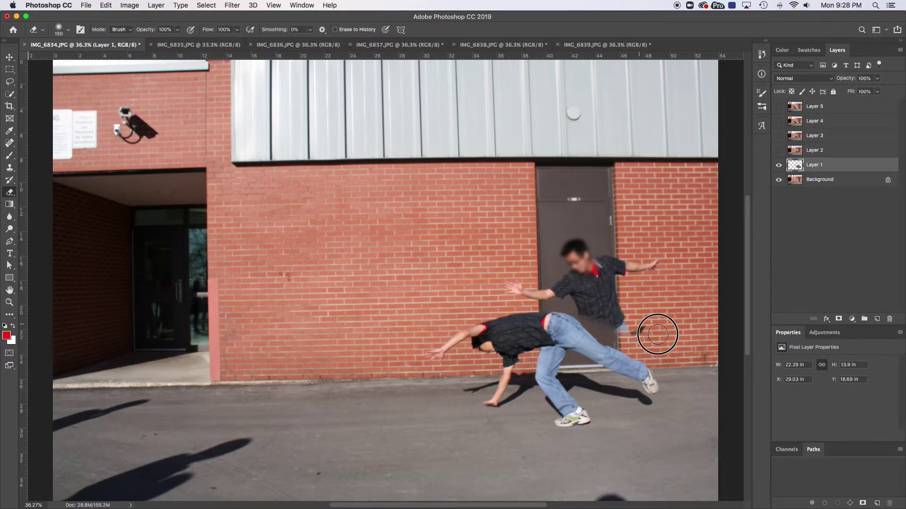
{"action": "mouse_move", "coordinate": [658, 334]}
{"action": "left_mouse_down"}
{"action": "mouse_move", "coordinate": [590, 313]}
{"action": "mouse_move", "coordinate": [624, 337]}
{"action": "mouse_move", "coordinate": [665, 346]}
{"action": "mouse_move", "coordinate": [638, 344]}
{"action": "mouse_move", "coordinate": [612, 321]}
{"action": "mouse_move", "coordinate": [619, 354]}
{"action": "mouse_move", "coordinate": [609, 371]}
{"action": "mouse_move", "coordinate": [448, 277]}
{"action": "left_mouse_up"}
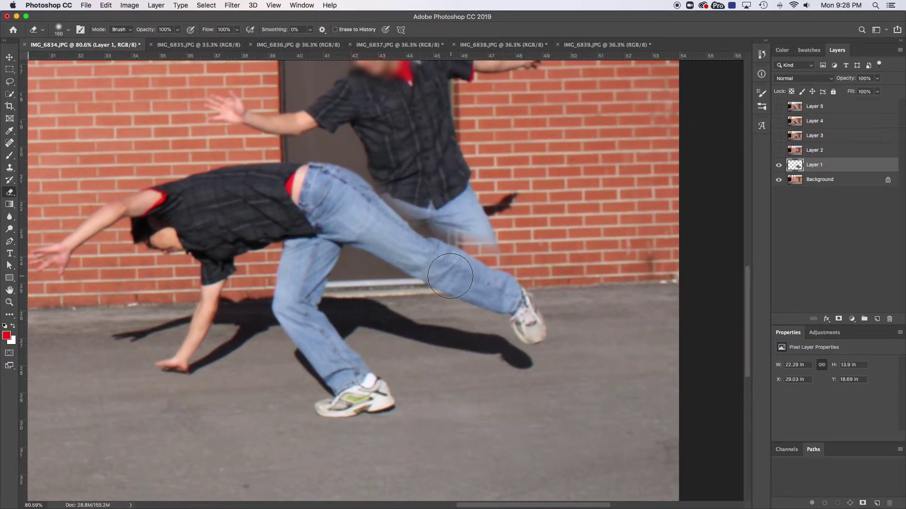
Toggle Layer 1 to compare, then erase more along the crouching man's leg
{"action": "left_click", "coordinate": [779, 166]}
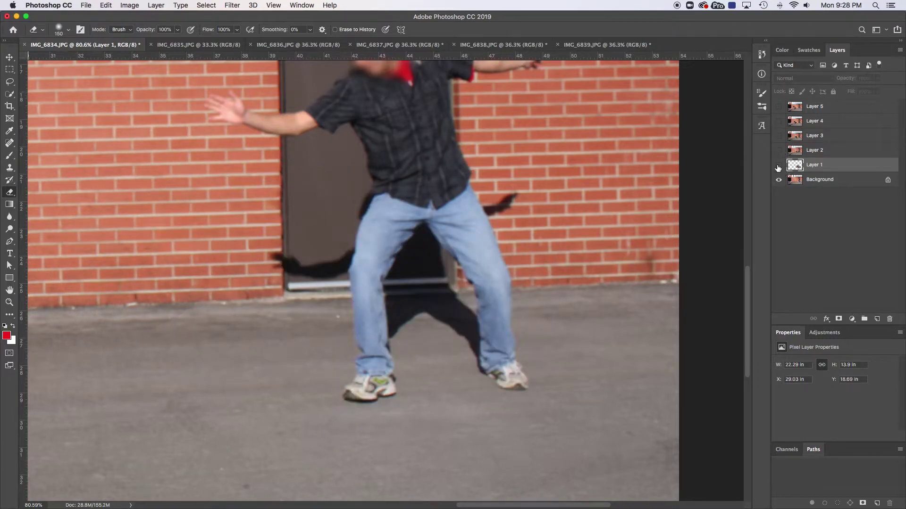
{"action": "left_click", "coordinate": [779, 165]}
{"action": "left_click", "coordinate": [779, 165]}
{"action": "left_click", "coordinate": [778, 166]}
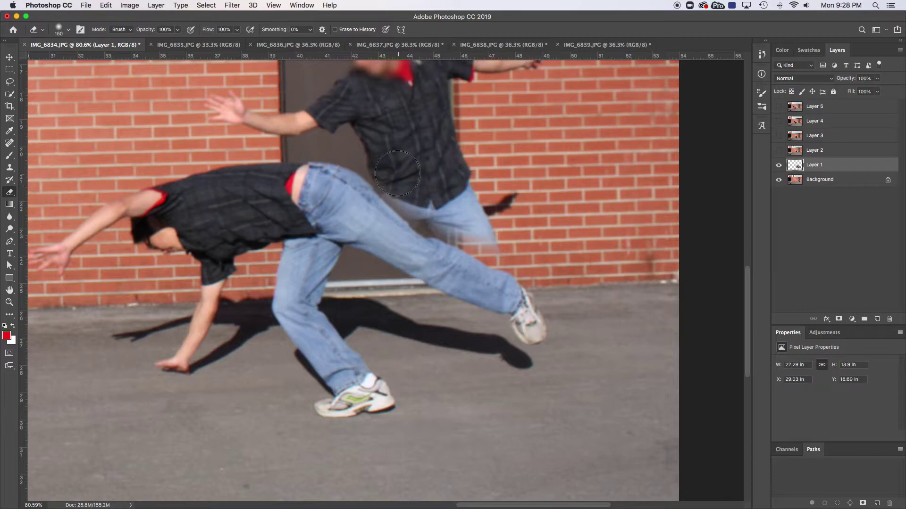
{"action": "mouse_move", "coordinate": [317, 183]}
{"action": "left_mouse_down"}
{"action": "mouse_move", "coordinate": [344, 207]}
{"action": "mouse_move", "coordinate": [399, 195]}
{"action": "mouse_move", "coordinate": [453, 234]}
{"action": "mouse_move", "coordinate": [435, 208]}
{"action": "mouse_move", "coordinate": [408, 198]}
{"action": "left_mouse_up"}
Lower Layer 1 to 52% opacity and lasso around the standing man's hips and leg
{"action": "left_click", "coordinate": [877, 79]}
{"action": "left_click_drag", "start_coordinate": [878, 93], "coordinate": [858, 93]}
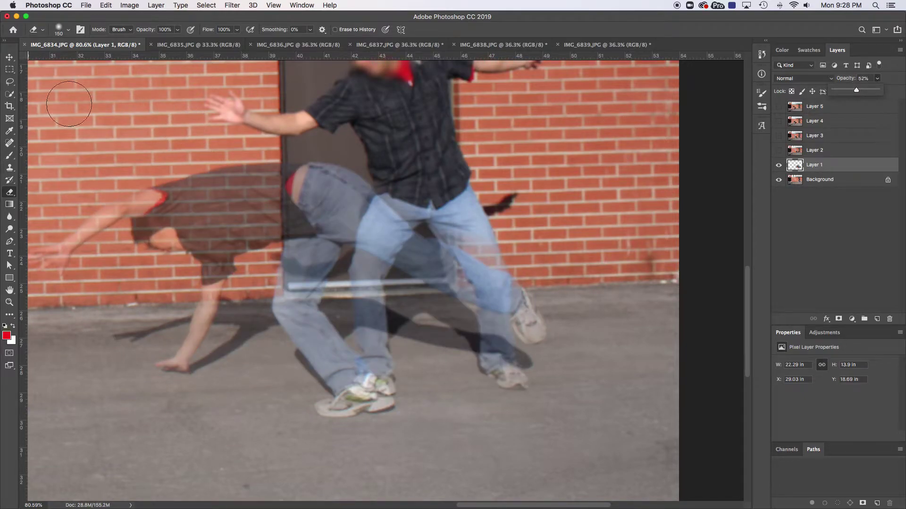
{"action": "left_click", "coordinate": [12, 83]}
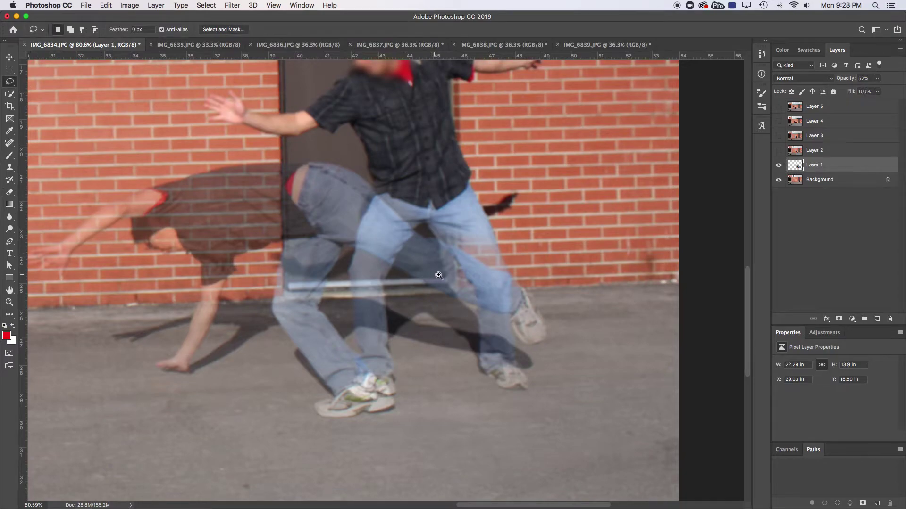
{"action": "left_click_drag", "start_coordinate": [439, 276], "coordinate": [477, 294]}
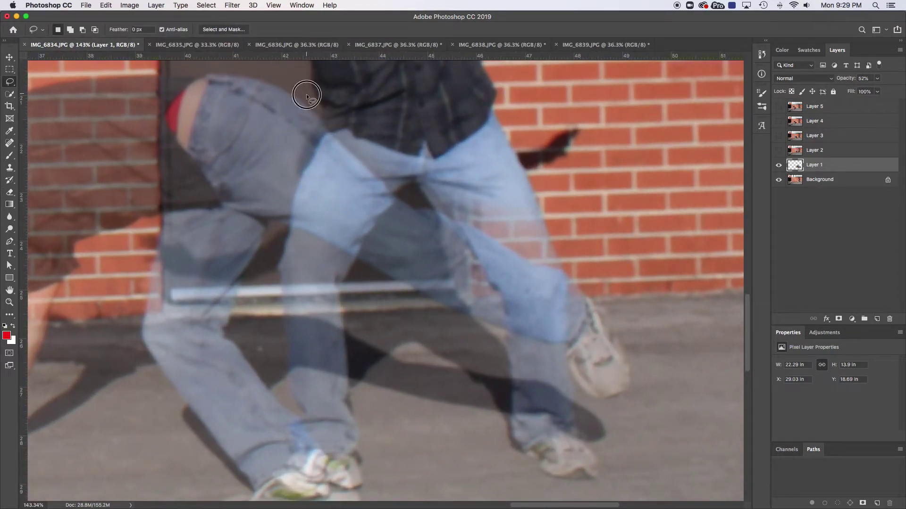
{"action": "mouse_move", "coordinate": [307, 96]}
{"action": "left_mouse_down"}
{"action": "mouse_move", "coordinate": [331, 133]}
{"action": "mouse_move", "coordinate": [415, 208]}
{"action": "mouse_move", "coordinate": [455, 197]}
{"action": "mouse_move", "coordinate": [419, 95]}
{"action": "mouse_move", "coordinate": [397, 96]}
{"action": "left_mouse_up"}
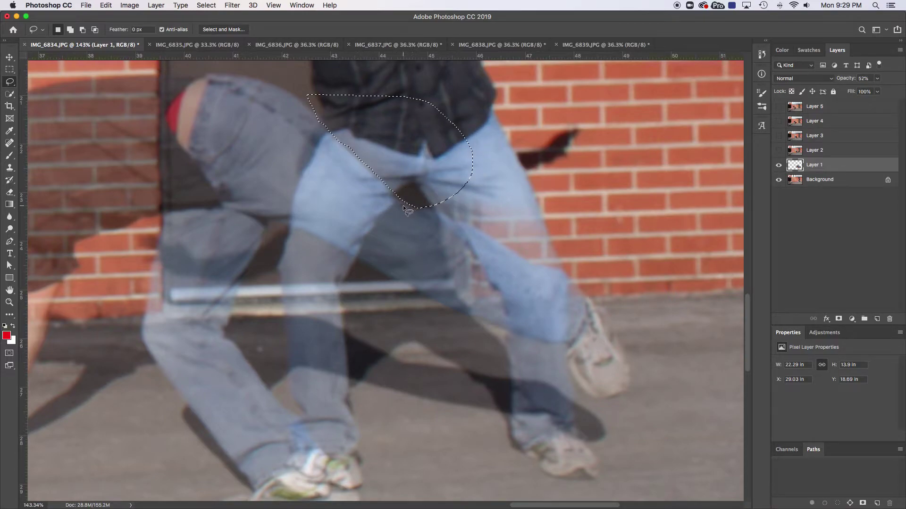
{"action": "key", "text": "shift"}
{"action": "mouse_move", "coordinate": [407, 194]}
{"action": "left_mouse_down"}
{"action": "mouse_move", "coordinate": [523, 259]}
{"action": "mouse_move", "coordinate": [582, 273]}
{"action": "mouse_move", "coordinate": [612, 193]}
{"action": "mouse_move", "coordinate": [495, 95]}
{"action": "mouse_move", "coordinate": [363, 97]}
{"action": "left_mouse_up"}
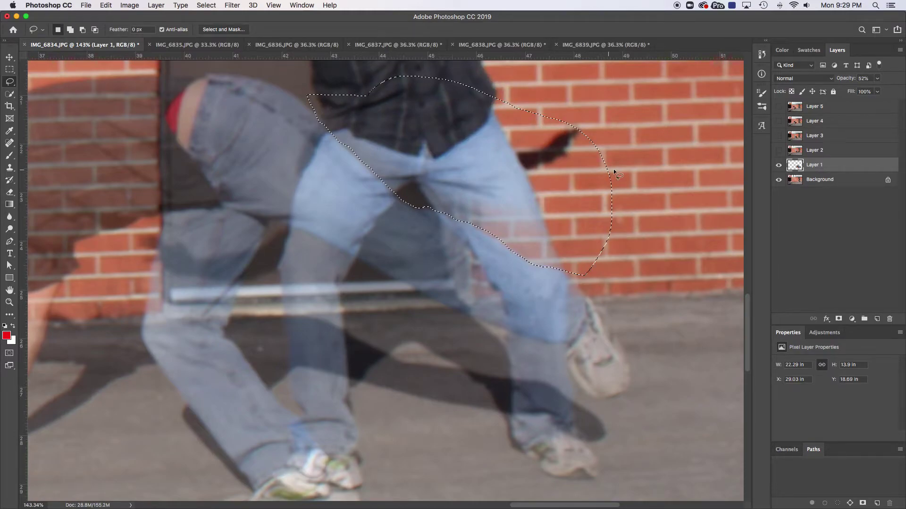
Restore Layer 1 to 100% opacity and toggle it to check the selection
{"action": "left_click", "coordinate": [877, 91]}
{"action": "left_click_drag", "start_coordinate": [876, 90], "coordinate": [899, 90]}
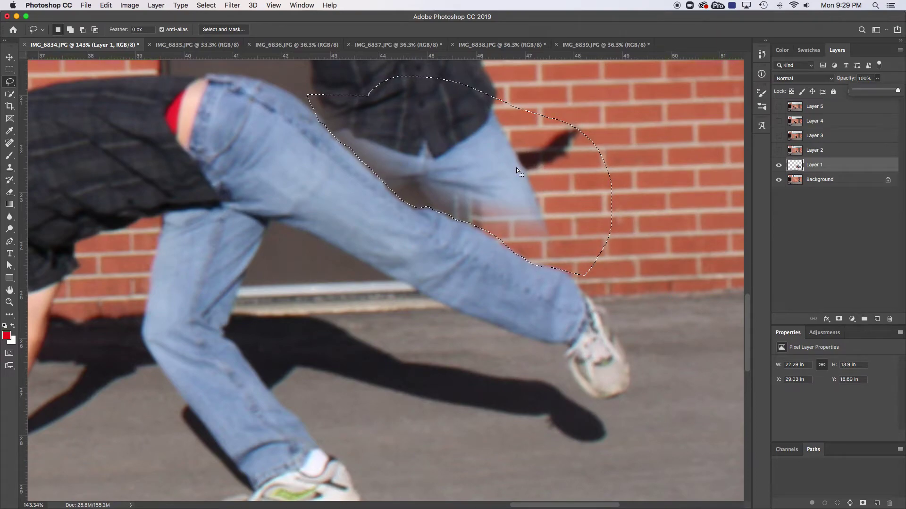
{"action": "left_click", "coordinate": [778, 165]}
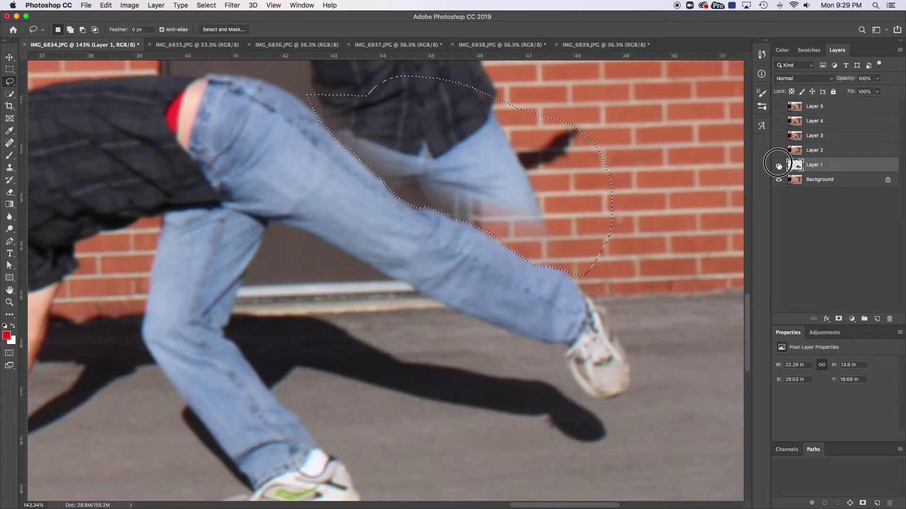
{"action": "left_click", "coordinate": [778, 165]}
Delete the lassoed patch from Layer 1 to reveal the standing man's thighs; set a 35 px eraser
{"action": "key", "text": "BackSpace"}
{"action": "key", "text": "super+d"}
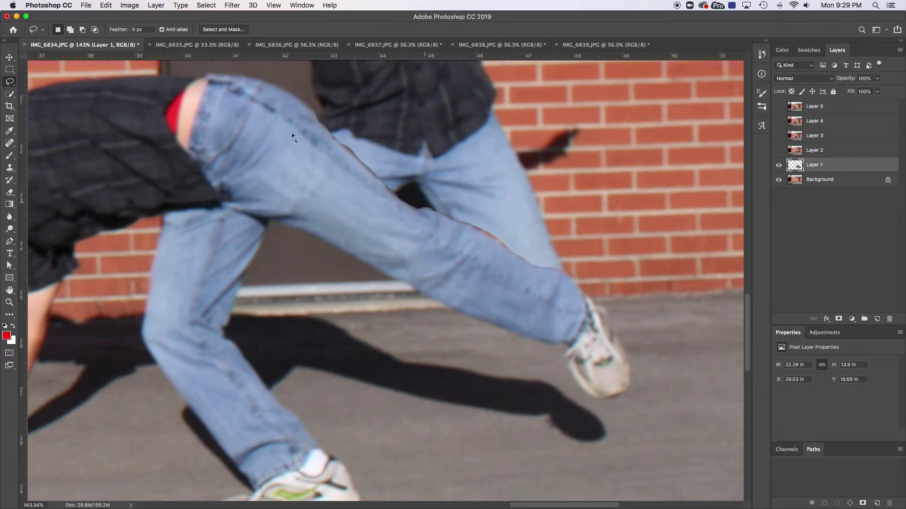
{"action": "mouse_move", "coordinate": [315, 113]}
{"action": "left_mouse_down"}
{"action": "mouse_move", "coordinate": [387, 183]}
{"action": "mouse_move", "coordinate": [393, 141]}
{"action": "mouse_move", "coordinate": [383, 134]}
{"action": "left_mouse_up"}
{"action": "key", "text": "super+d"}
{"action": "key", "text": "e"}
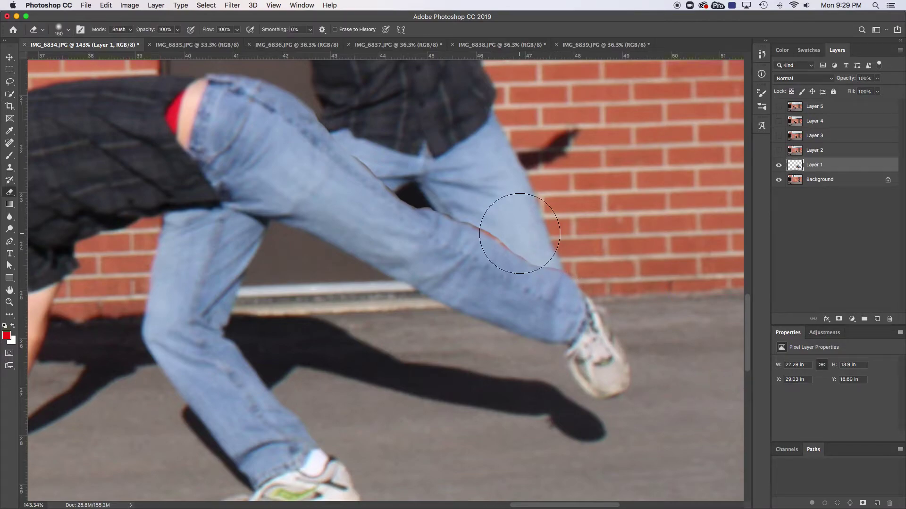
{"action": "key", "text": "bracketleft"}
{"action": "key", "text": "bracketleft"}
{"action": "key", "text": "bracketleft"}
{"action": "key", "text": "bracketleft"}
{"action": "key", "text": "bracketleft"}
{"action": "key", "text": "bracketleft"}
{"action": "key", "text": "bracketleft"}
{"action": "key", "text": "bracketleft"}
{"action": "key", "text": "bracketleft"}
{"action": "key", "text": "bracketleft"}
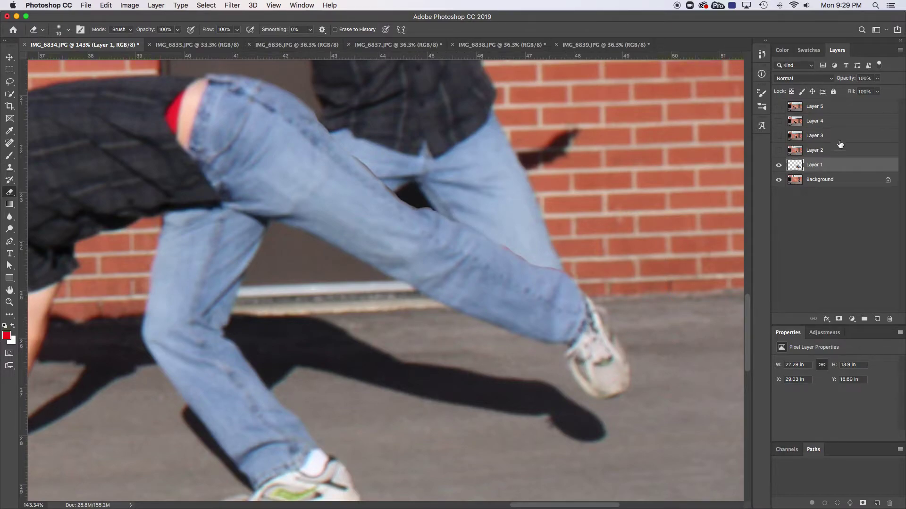
Lower Layer 1 to 46% opacity and lasso around the standing man's lower legs
{"action": "left_click", "coordinate": [879, 80]}
{"action": "left_click_drag", "start_coordinate": [878, 91], "coordinate": [853, 92]}
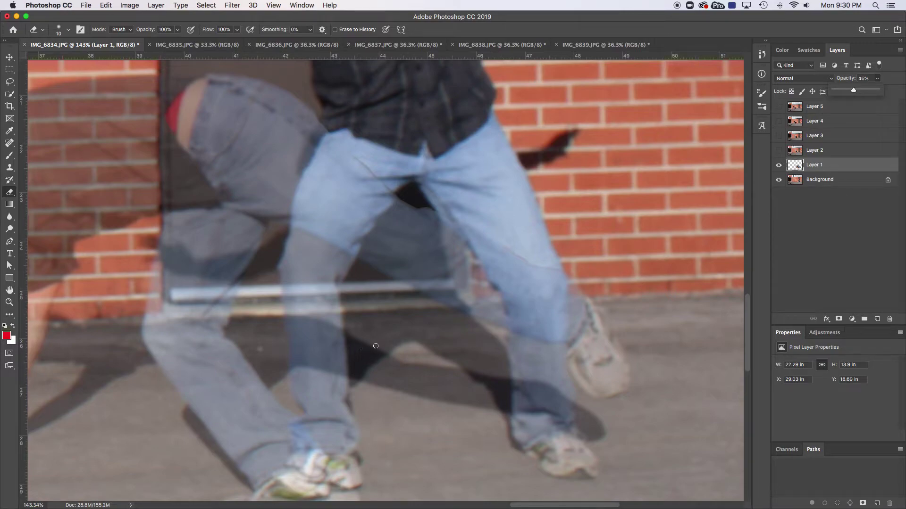
{"action": "key", "text": "l"}
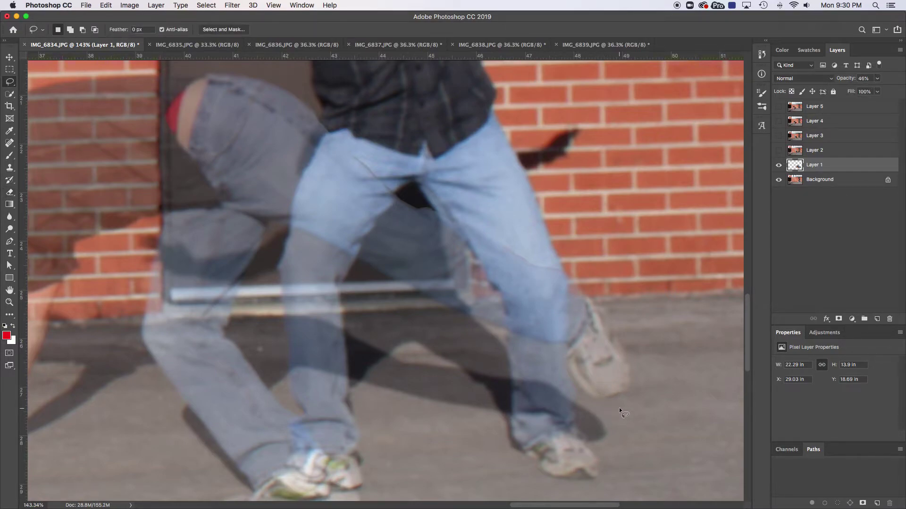
{"action": "mouse_move", "coordinate": [619, 408]}
{"action": "left_mouse_down"}
{"action": "mouse_move", "coordinate": [577, 386]}
{"action": "mouse_move", "coordinate": [562, 344]}
{"action": "mouse_move", "coordinate": [512, 334]}
{"action": "left_mouse_up"}
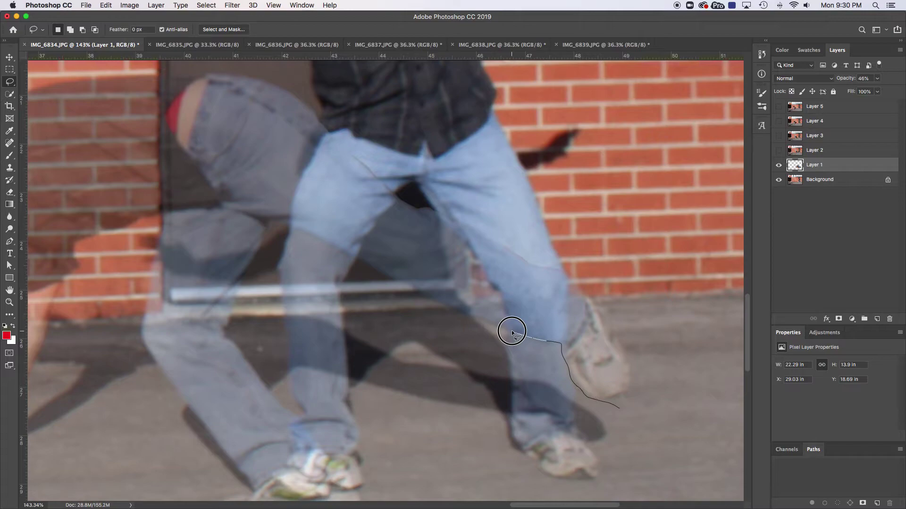
{"action": "mouse_move", "coordinate": [512, 333]}
{"action": "left_mouse_down"}
{"action": "mouse_move", "coordinate": [289, 227]}
{"action": "mouse_move", "coordinate": [276, 225]}
{"action": "mouse_move", "coordinate": [266, 245]}
{"action": "mouse_move", "coordinate": [282, 401]}
{"action": "mouse_move", "coordinate": [355, 489]}
{"action": "mouse_move", "coordinate": [388, 493]}
{"action": "mouse_move", "coordinate": [478, 472]}
{"action": "mouse_move", "coordinate": [549, 488]}
{"action": "mouse_move", "coordinate": [636, 485]}
{"action": "mouse_move", "coordinate": [652, 433]}
{"action": "left_mouse_up"}
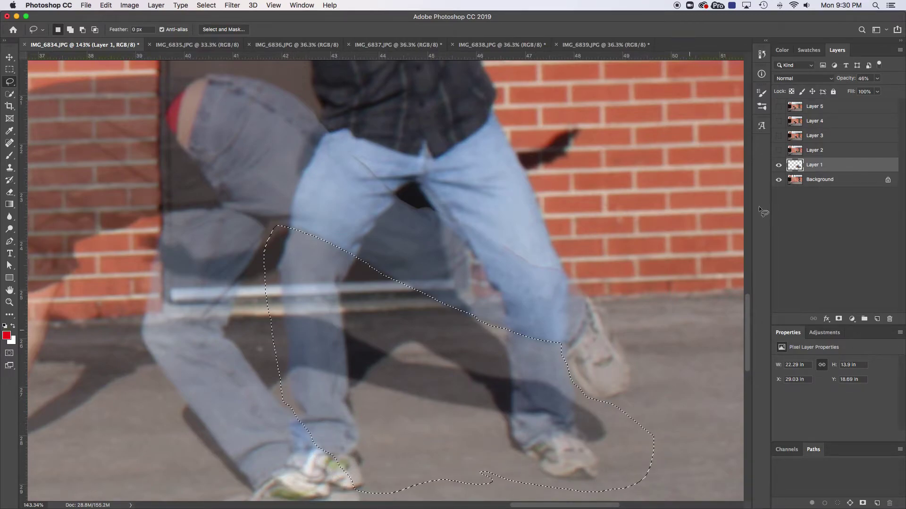
Restore 100% opacity, clear the patch over the lower legs and shin, and fit the image on screen
{"action": "left_click", "coordinate": [877, 79]}
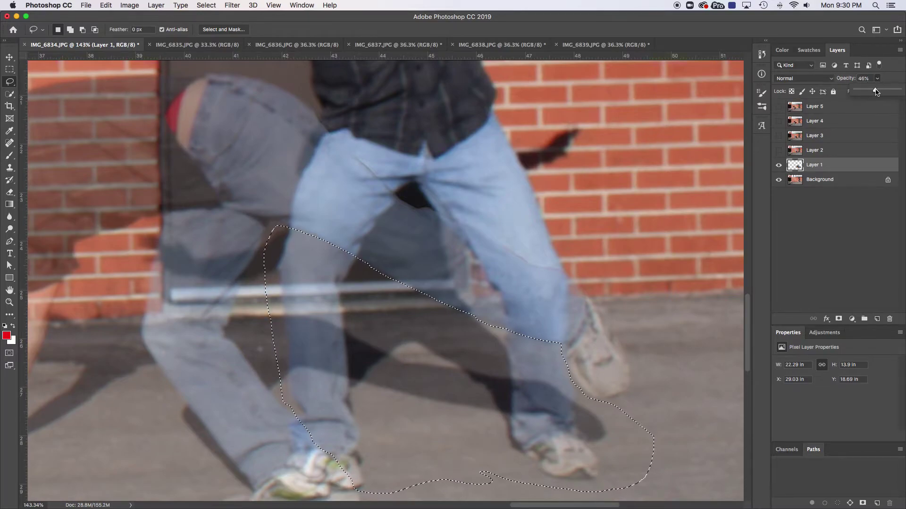
{"action": "left_click_drag", "start_coordinate": [873, 89], "coordinate": [899, 89]}
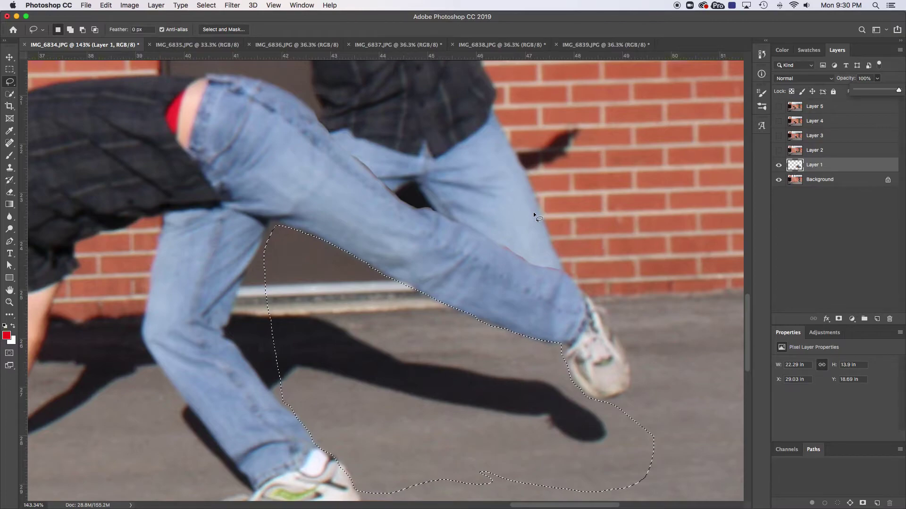
{"action": "left_click", "coordinate": [801, 166]}
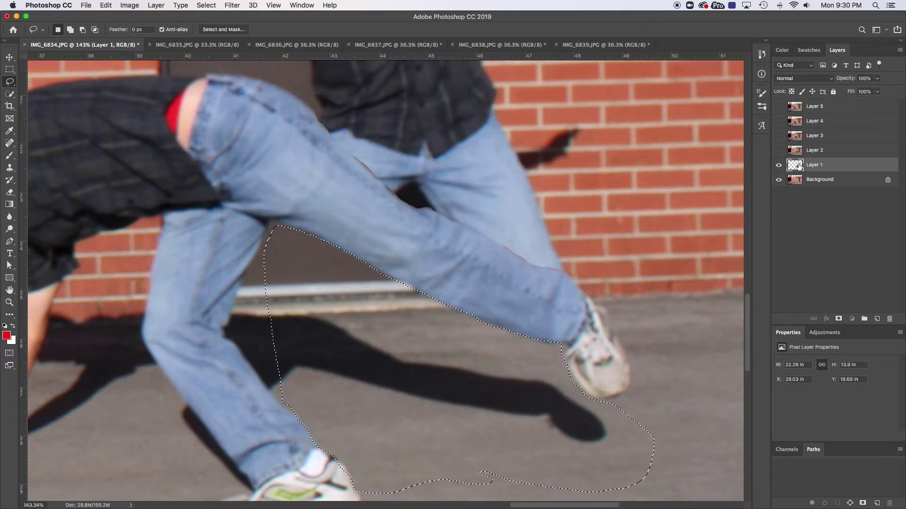
{"action": "key", "text": "Delete"}
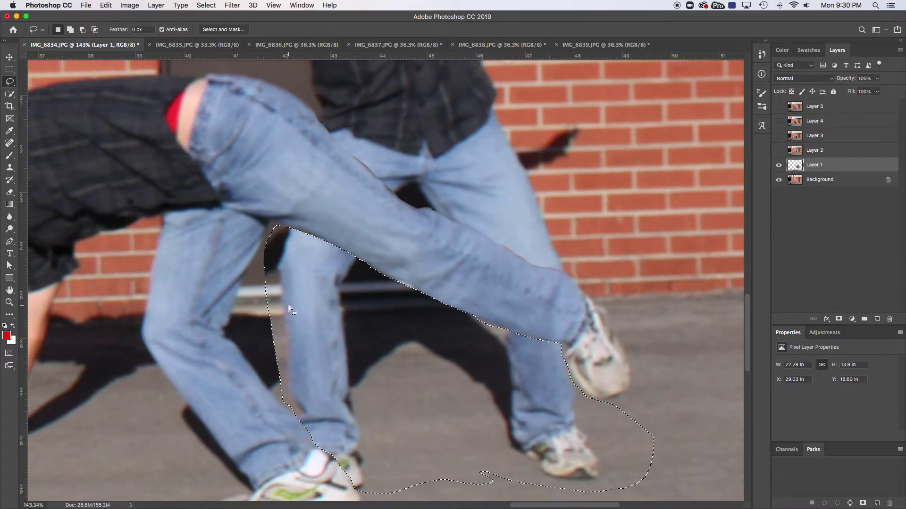
{"action": "key", "text": "super+z"}
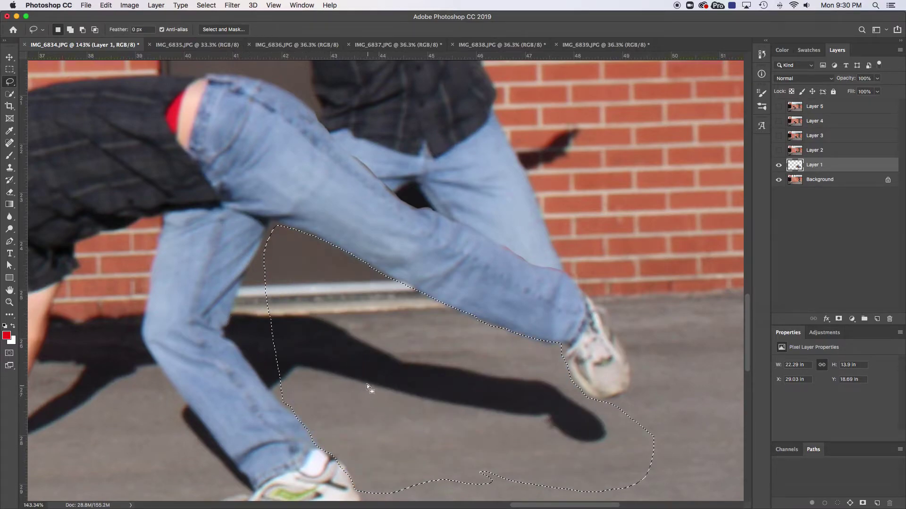
{"action": "mouse_move", "coordinate": [283, 226]}
{"action": "left_mouse_down"}
{"action": "mouse_move", "coordinate": [275, 215]}
{"action": "mouse_move", "coordinate": [248, 273]}
{"action": "mouse_move", "coordinate": [240, 304]}
{"action": "mouse_move", "coordinate": [246, 355]}
{"action": "mouse_move", "coordinate": [328, 421]}
{"action": "mouse_move", "coordinate": [342, 330]}
{"action": "left_mouse_up"}
{"action": "key", "text": "super+z"}
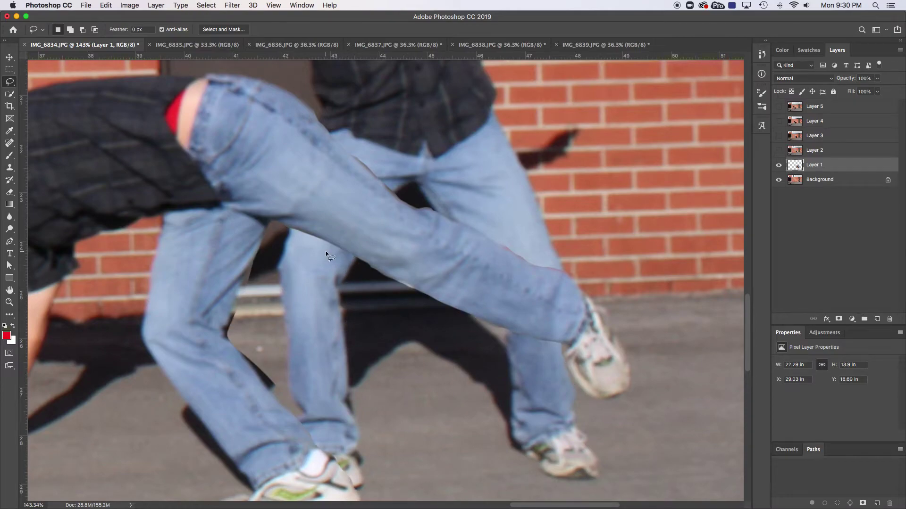
{"action": "key", "text": "super+0"}
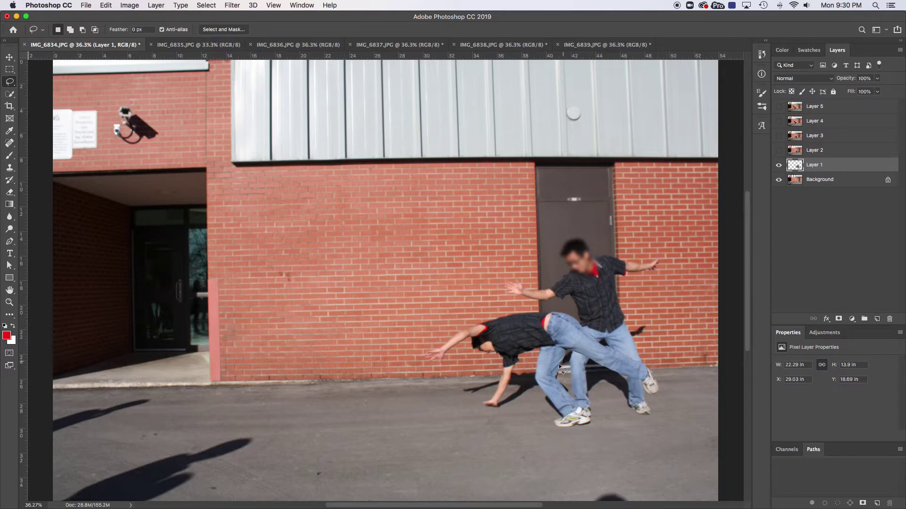
Delete the dark patch between the standing man's legs from Layer 1, then fit the image to the window
{"action": "left_click_drag", "start_coordinate": [568, 385], "coordinate": [520, 349]}
{"action": "scroll", "coordinate": [534, 330], "scroll_direction": "down", "scroll_amount": 5}
{"action": "scroll", "coordinate": [534, 330], "scroll_direction": "right", "scroll_amount": 5}
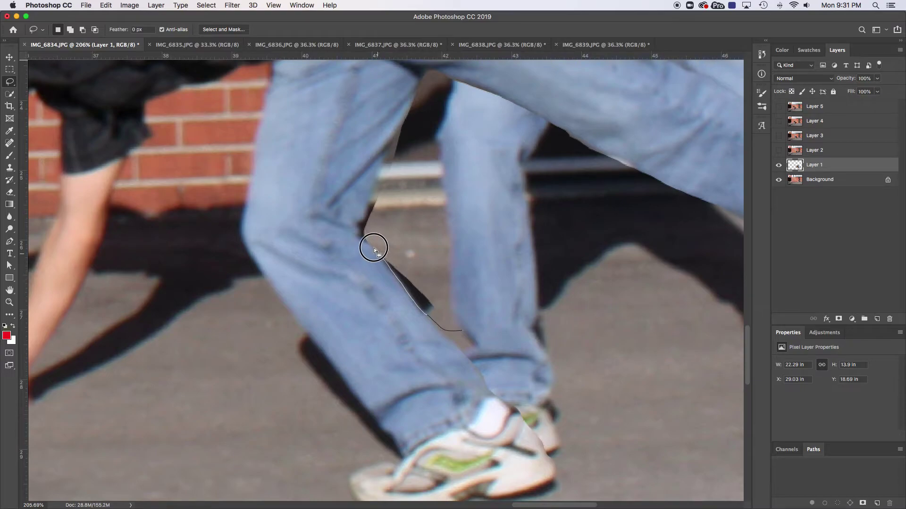
{"action": "left_click_drag", "start_coordinate": [374, 250], "coordinate": [362, 240]}
{"action": "left_click_drag", "start_coordinate": [440, 250], "coordinate": [467, 307]}
{"action": "key", "text": "Delete"}
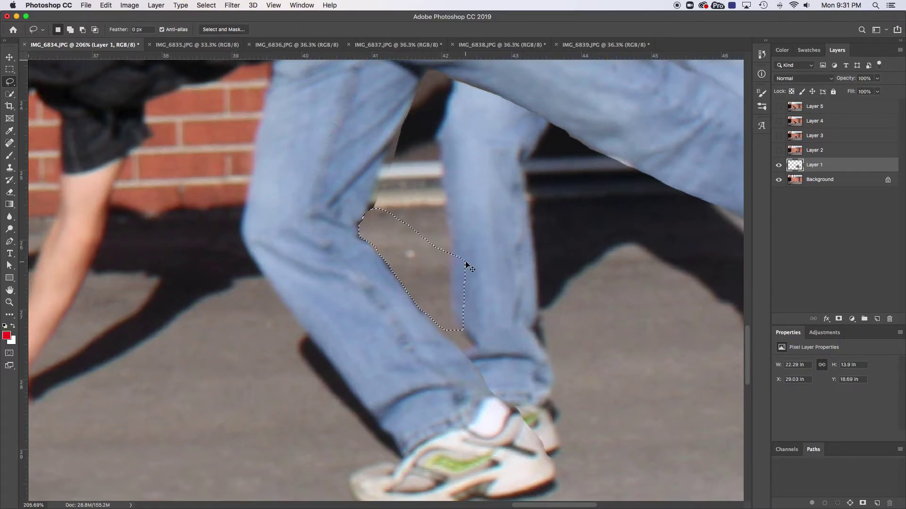
{"action": "key", "text": "ctrl+d"}
{"action": "key", "text": "super+0"}
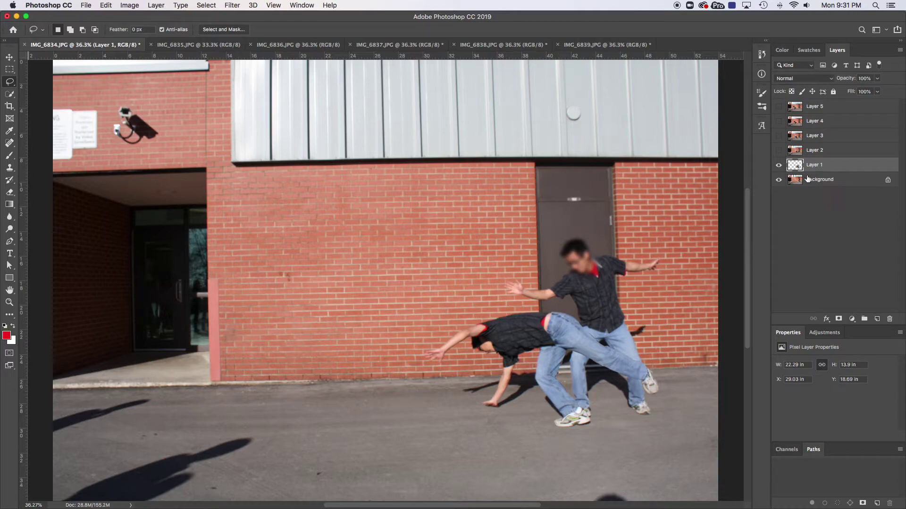
Isolate the cartwheeling man on Layer 2 by deleting everything outside a lasso around him
{"action": "left_click", "coordinate": [778, 151]}
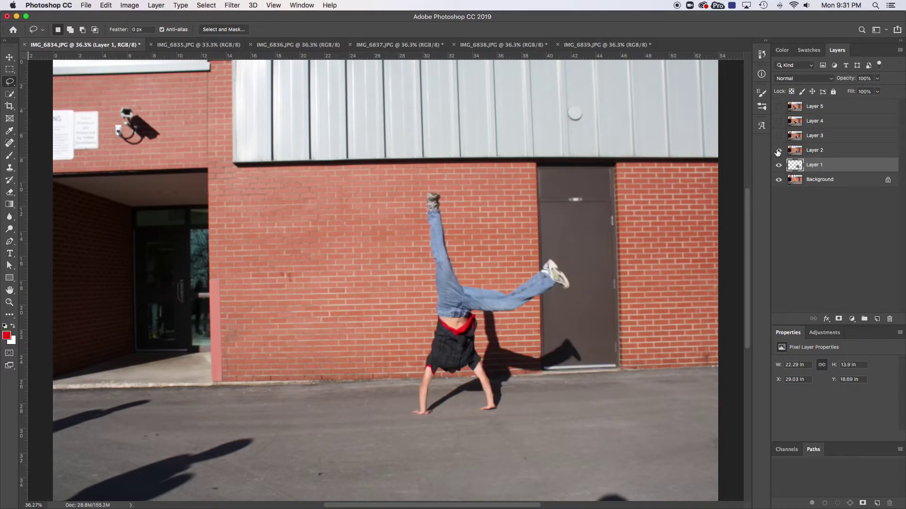
{"action": "left_click", "coordinate": [778, 151]}
{"action": "left_click", "coordinate": [777, 151]}
{"action": "left_click", "coordinate": [778, 151]}
{"action": "left_click", "coordinate": [778, 151]}
{"action": "mouse_move", "coordinate": [462, 406]}
{"action": "left_mouse_down"}
{"action": "mouse_move", "coordinate": [515, 412]}
{"action": "mouse_move", "coordinate": [595, 378]}
{"action": "mouse_move", "coordinate": [600, 342]}
{"action": "mouse_move", "coordinate": [575, 325]}
{"action": "mouse_move", "coordinate": [542, 328]}
{"action": "mouse_move", "coordinate": [585, 299]}
{"action": "mouse_move", "coordinate": [577, 257]}
{"action": "mouse_move", "coordinate": [528, 242]}
{"action": "mouse_move", "coordinate": [502, 262]}
{"action": "mouse_move", "coordinate": [454, 178]}
{"action": "mouse_move", "coordinate": [394, 176]}
{"action": "mouse_move", "coordinate": [379, 421]}
{"action": "mouse_move", "coordinate": [420, 442]}
{"action": "mouse_move", "coordinate": [448, 423]}
{"action": "left_mouse_up"}
{"action": "left_click", "coordinate": [814, 150]}
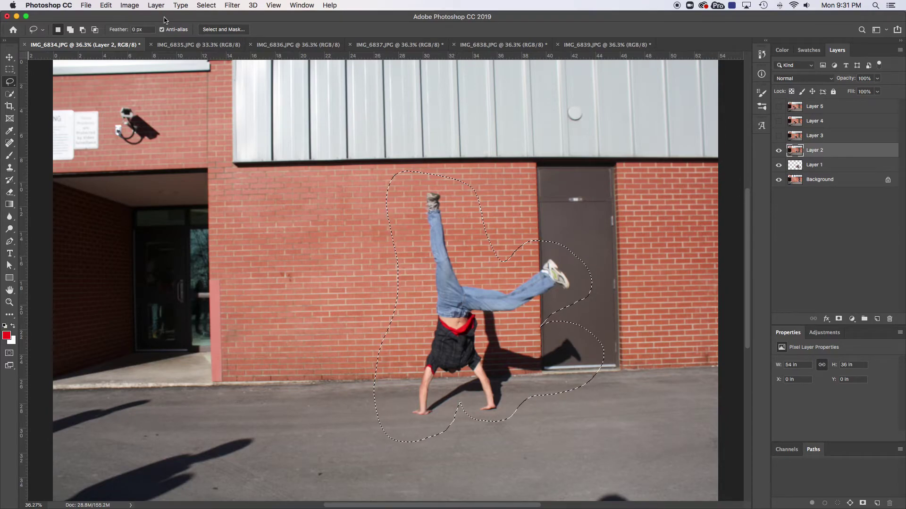
{"action": "left_click", "coordinate": [206, 6]}
{"action": "left_click", "coordinate": [210, 41]}
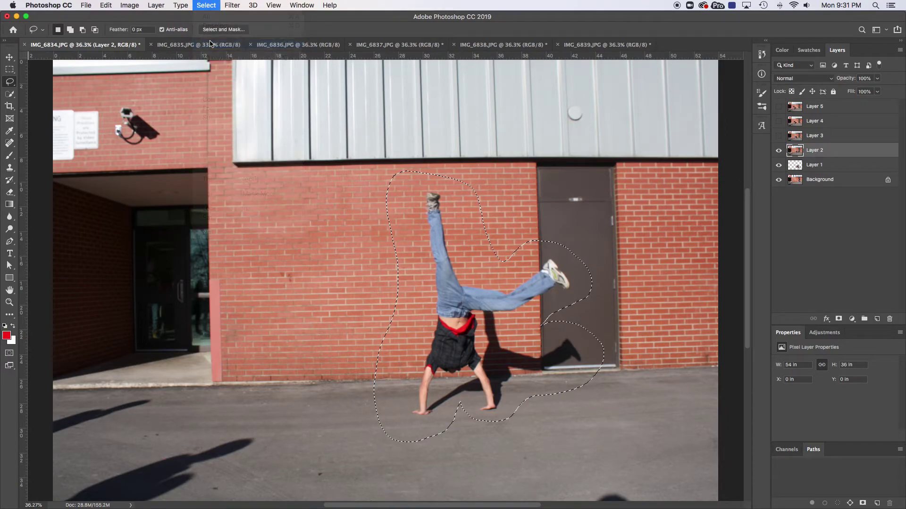
{"action": "key", "text": "Delete"}
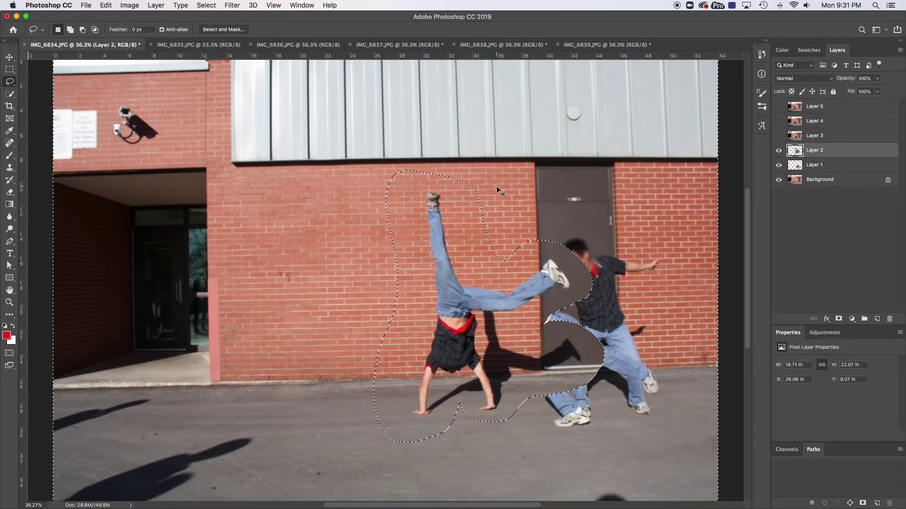
{"action": "key", "text": "super+d"}
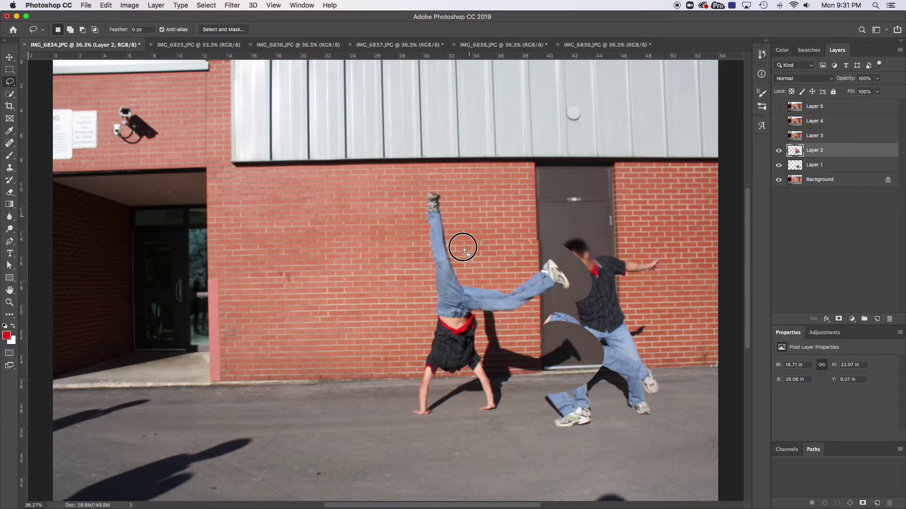
Outline the area over the standing man's upper body, deselect, and hide Layer 2
{"action": "left_click_drag", "start_coordinate": [472, 213], "coordinate": [492, 285]}
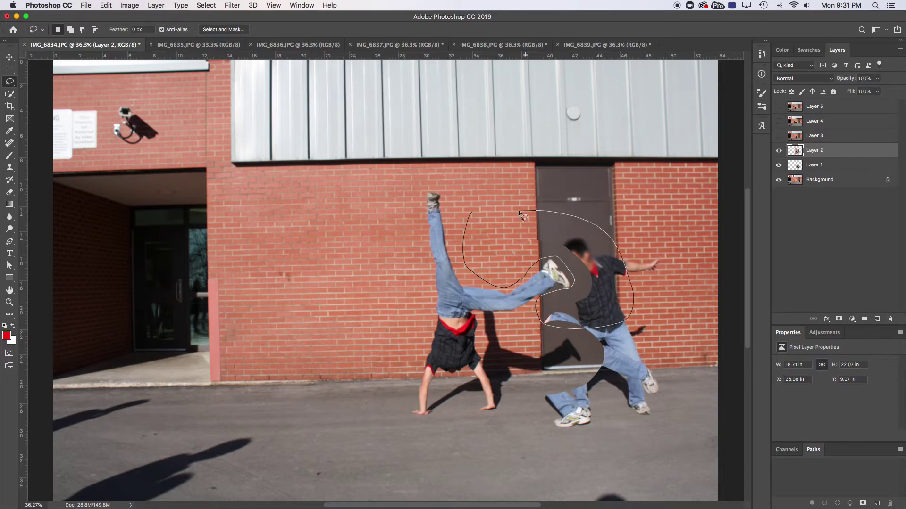
{"action": "left_click_drag", "start_coordinate": [519, 210], "coordinate": [519, 210]}
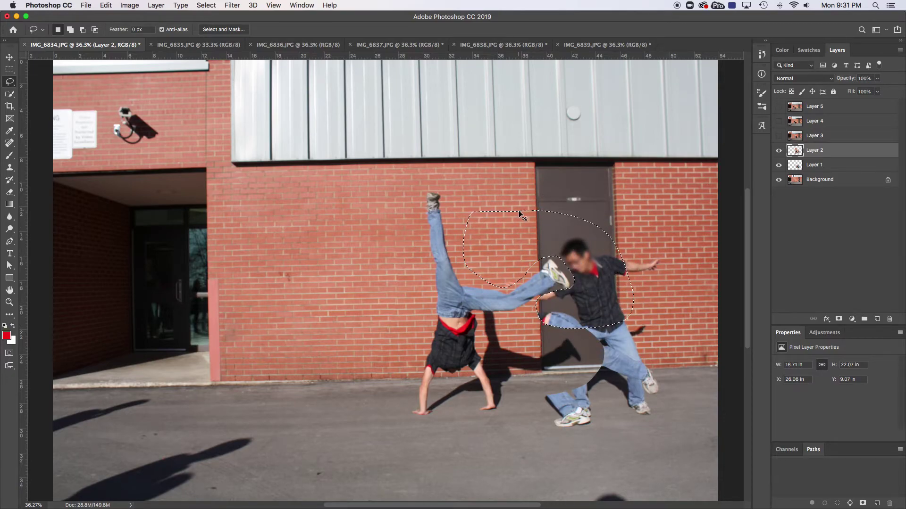
{"action": "key", "text": "super+d"}
{"action": "left_click", "coordinate": [779, 151]}
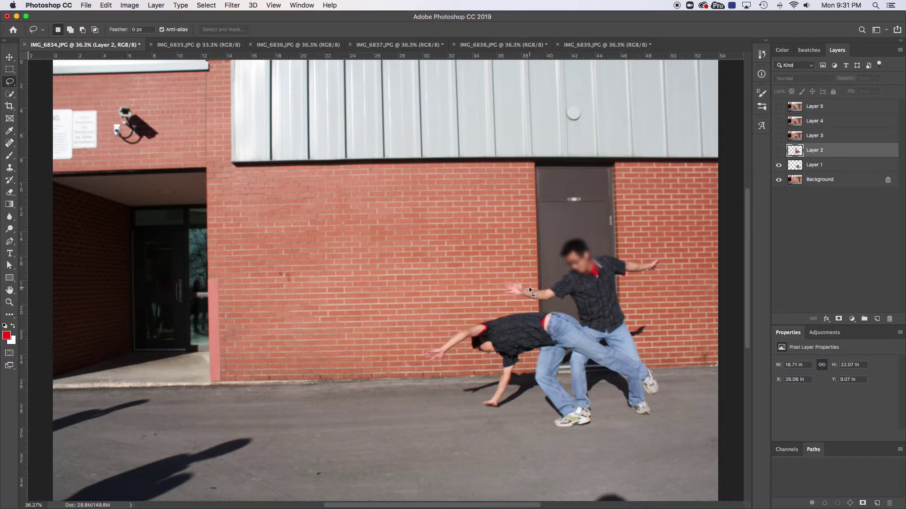
Zoom into the overlap and show Layer 2 again at 74% opacity
{"action": "left_click_drag", "start_coordinate": [537, 305], "coordinate": [578, 324]}
{"action": "left_click", "coordinate": [778, 151]}
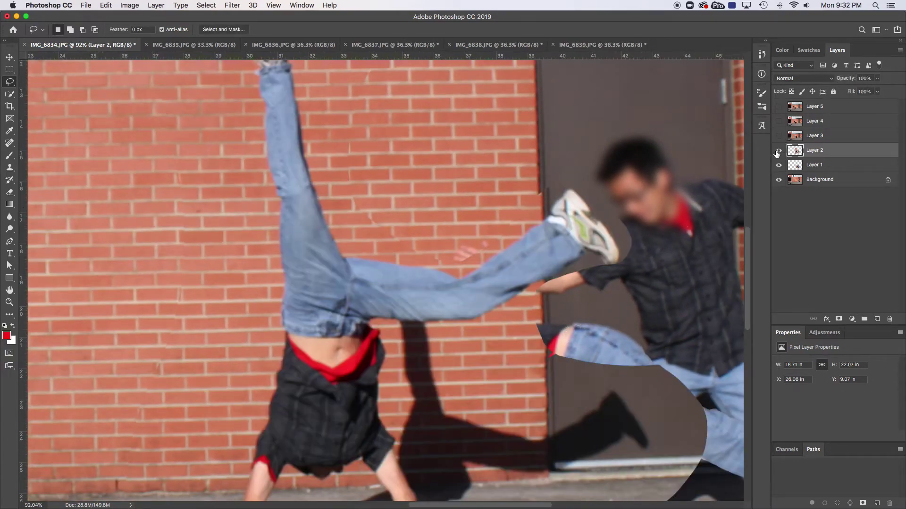
{"action": "left_click", "coordinate": [778, 152]}
{"action": "left_click", "coordinate": [778, 152]}
{"action": "left_click", "coordinate": [876, 79]}
{"action": "left_click_drag", "start_coordinate": [878, 92], "coordinate": [867, 92]}
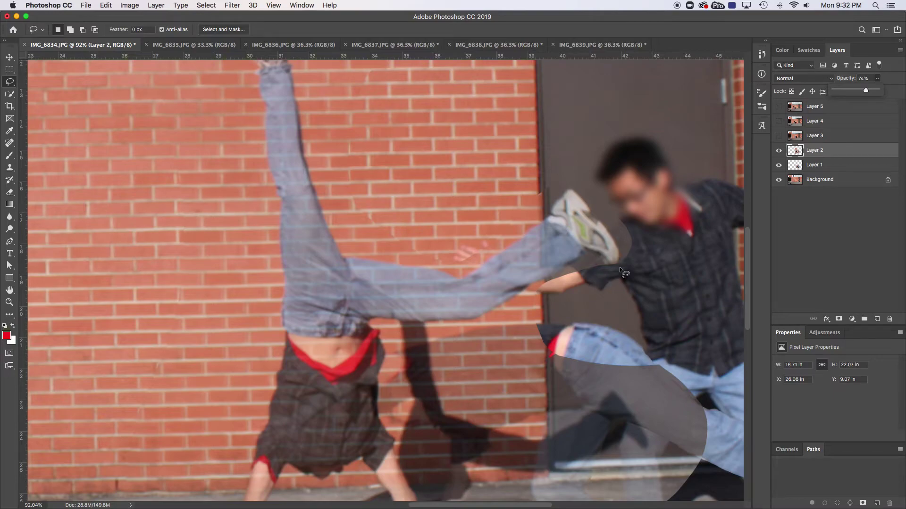
Nudge Layer 2 left and back with the Move tool, then lasso the standing man's arm
{"action": "left_click", "coordinate": [11, 58]}
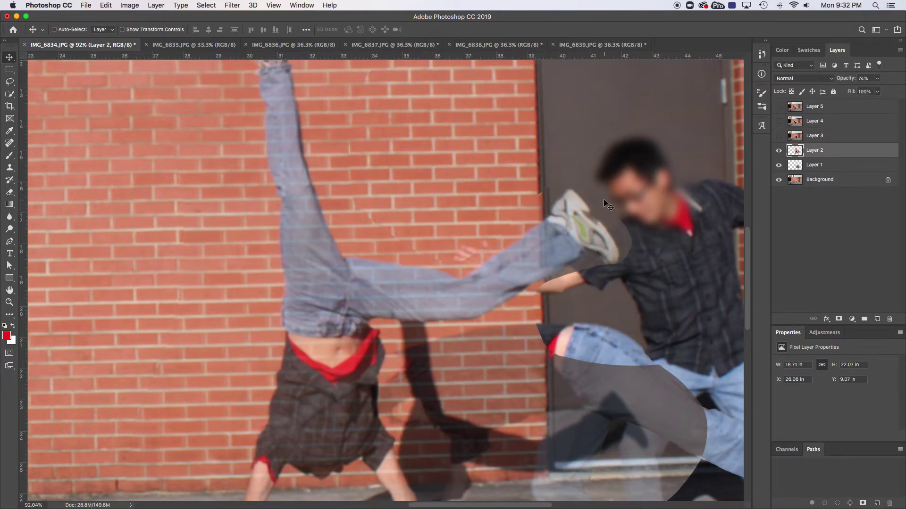
{"action": "key", "text": "Left"}
{"action": "key", "text": "Left"}
{"action": "key", "text": "Left"}
{"action": "key", "text": "Left"}
{"action": "key", "text": "Left"}
{"action": "key", "text": "Left"}
{"action": "key", "text": "Left"}
{"action": "key", "text": "Left"}
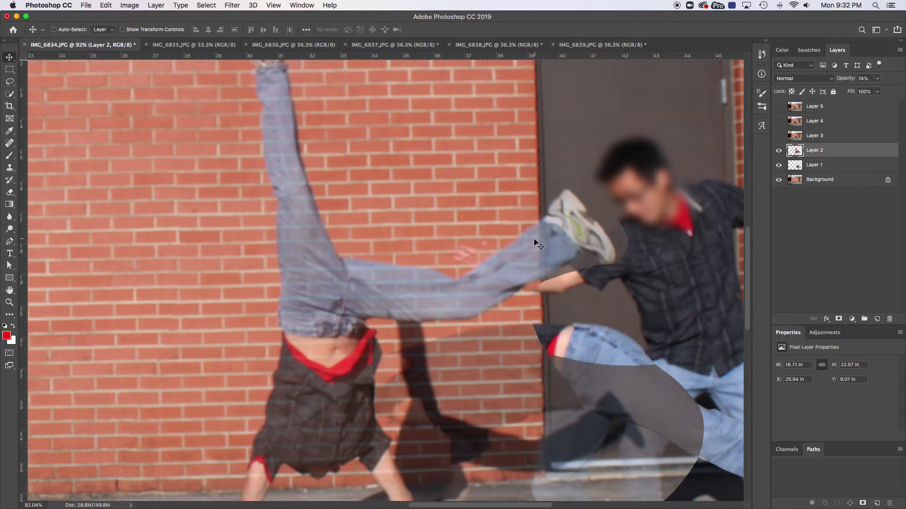
{"action": "key", "text": "Right"}
{"action": "key", "text": "Right"}
{"action": "key", "text": "Right"}
{"action": "key", "text": "Right"}
{"action": "key", "text": "Right"}
{"action": "key", "text": "Right"}
{"action": "key", "text": "Right"}
{"action": "key", "text": "Right"}
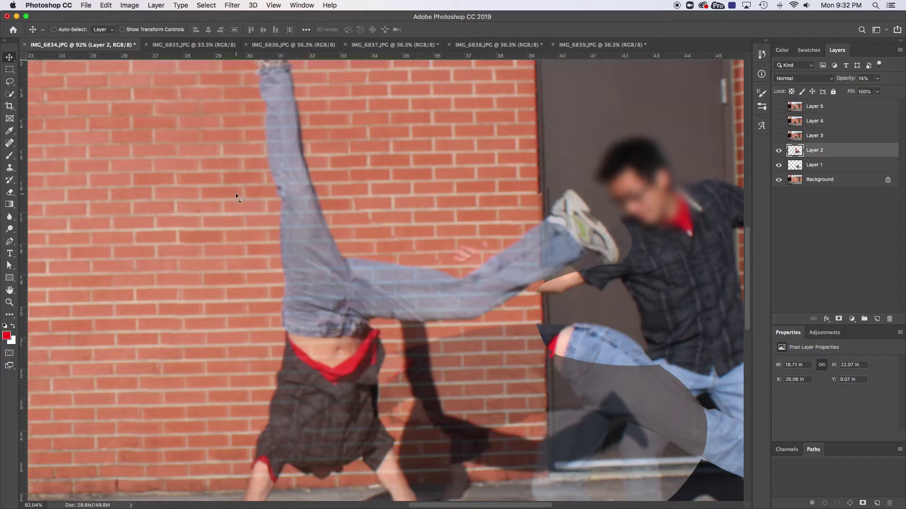
{"action": "key", "text": "l"}
{"action": "mouse_move", "coordinate": [607, 274]}
{"action": "left_mouse_down"}
{"action": "mouse_move", "coordinate": [508, 257]}
{"action": "mouse_move", "coordinate": [473, 223]}
{"action": "mouse_move", "coordinate": [435, 223]}
{"action": "mouse_move", "coordinate": [427, 253]}
{"action": "mouse_move", "coordinate": [533, 295]}
{"action": "mouse_move", "coordinate": [594, 295]}
{"action": "left_mouse_up"}
Delete Layer 2's pixels covering the standing man's arm, undoing an attempted shoe deletion
{"action": "key", "text": "Delete"}
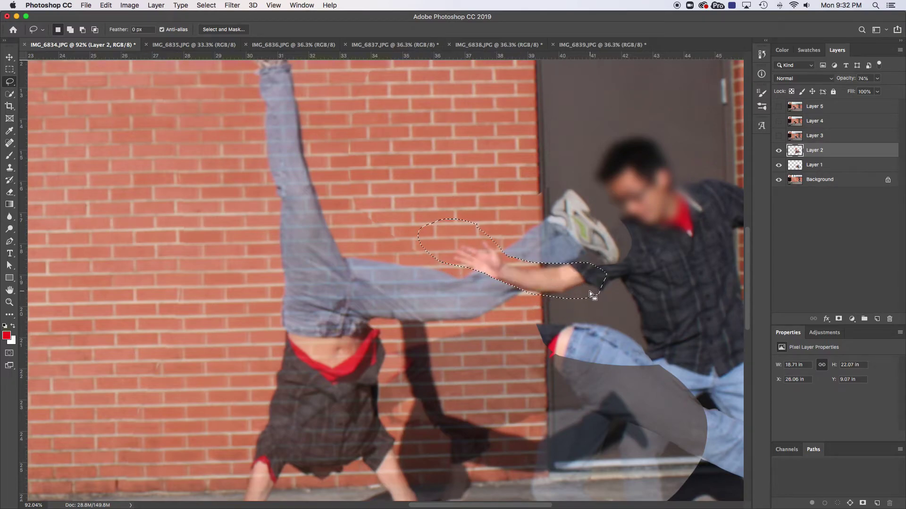
{"action": "key", "text": "super+d"}
{"action": "left_click_drag", "start_coordinate": [575, 265], "coordinate": [595, 244]}
{"action": "left_click_drag", "start_coordinate": [658, 299], "coordinate": [615, 306]}
{"action": "key", "text": "Delete"}
{"action": "key", "text": "super+d"}
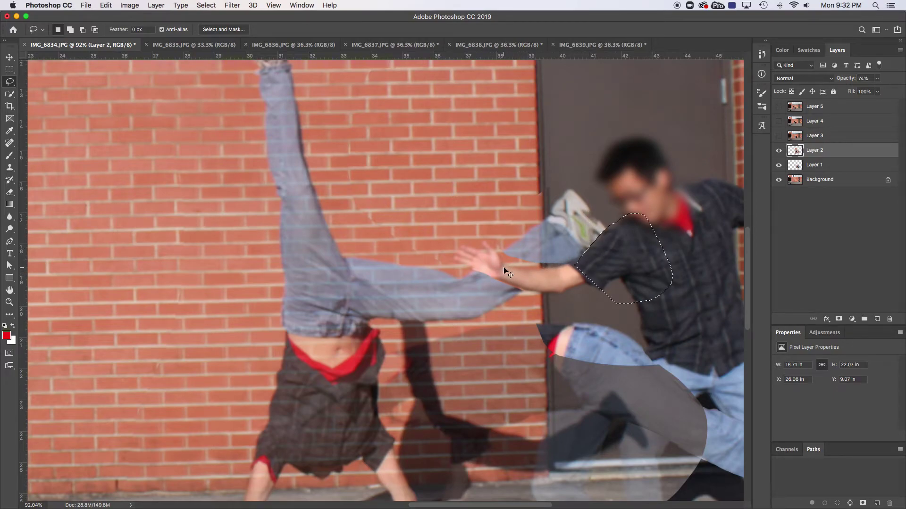
{"action": "key", "text": "super+z"}
{"action": "key", "text": "super+z"}
Clear the arm area from Layer 2 and re-outline the standing man's outstretched arm and shoulder
{"action": "key", "text": "Delete"}
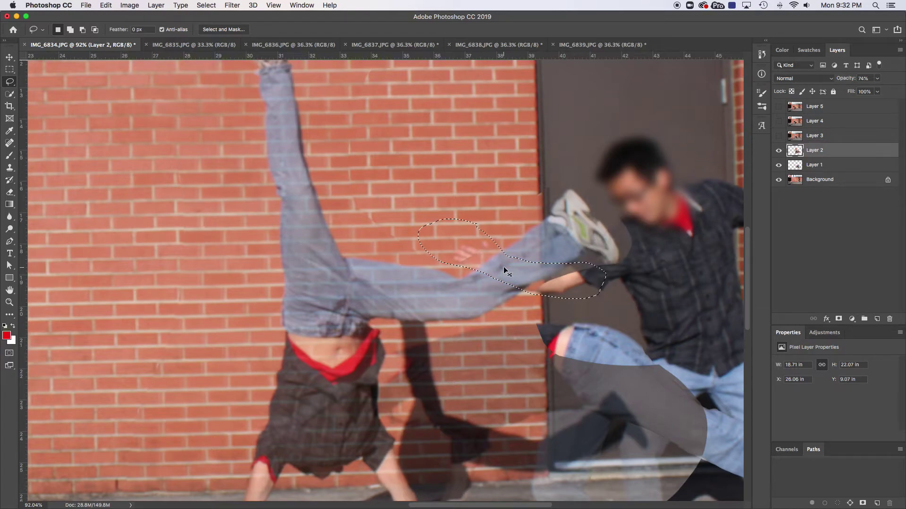
{"action": "left_click", "coordinate": [779, 151]}
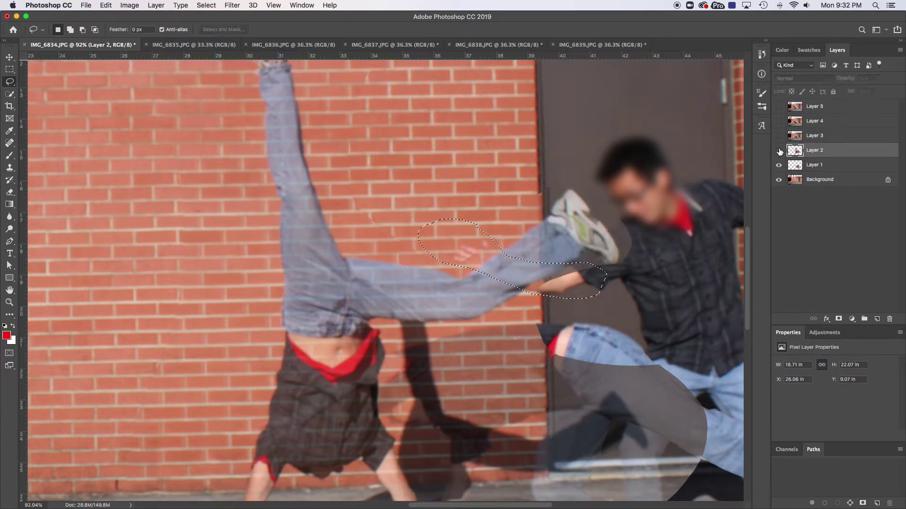
{"action": "key", "text": "super+d"}
{"action": "mouse_move", "coordinate": [568, 262]}
{"action": "left_mouse_down"}
{"action": "mouse_move", "coordinate": [502, 265]}
{"action": "mouse_move", "coordinate": [482, 241]}
{"action": "mouse_move", "coordinate": [455, 250]}
{"action": "mouse_move", "coordinate": [462, 274]}
{"action": "mouse_move", "coordinate": [561, 291]}
{"action": "mouse_move", "coordinate": [599, 280]}
{"action": "mouse_move", "coordinate": [609, 264]}
{"action": "mouse_move", "coordinate": [580, 256]}
{"action": "mouse_move", "coordinate": [612, 232]}
{"action": "mouse_move", "coordinate": [628, 250]}
{"action": "mouse_move", "coordinate": [589, 268]}
{"action": "left_mouse_up"}
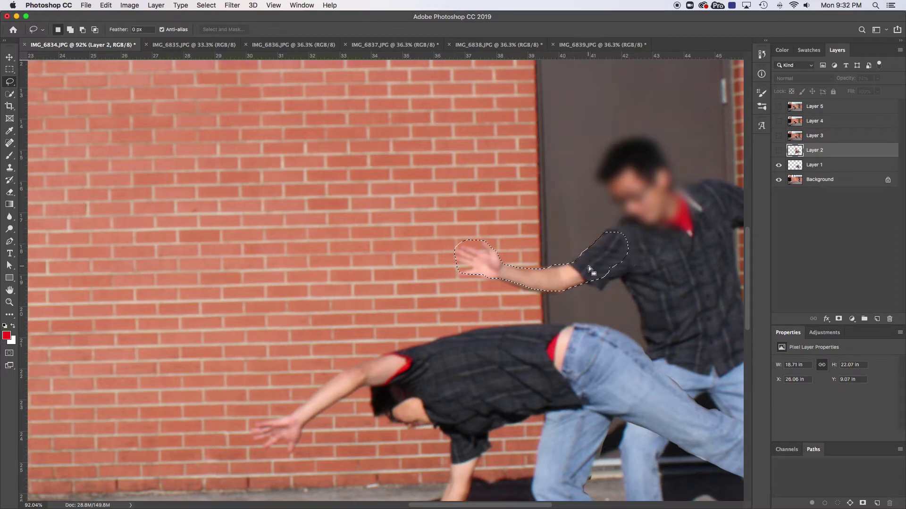
{"action": "left_click", "coordinate": [779, 150]}
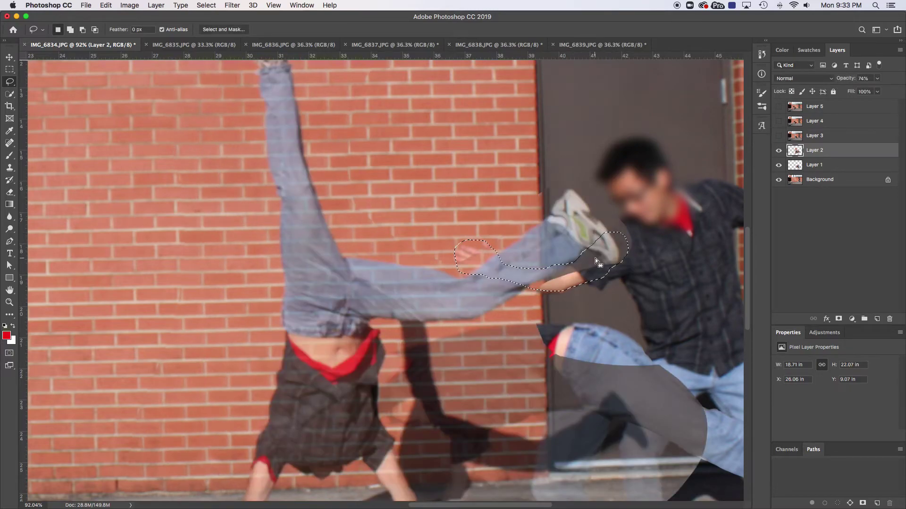
{"action": "left_click_drag", "start_coordinate": [608, 272], "coordinate": [627, 253]}
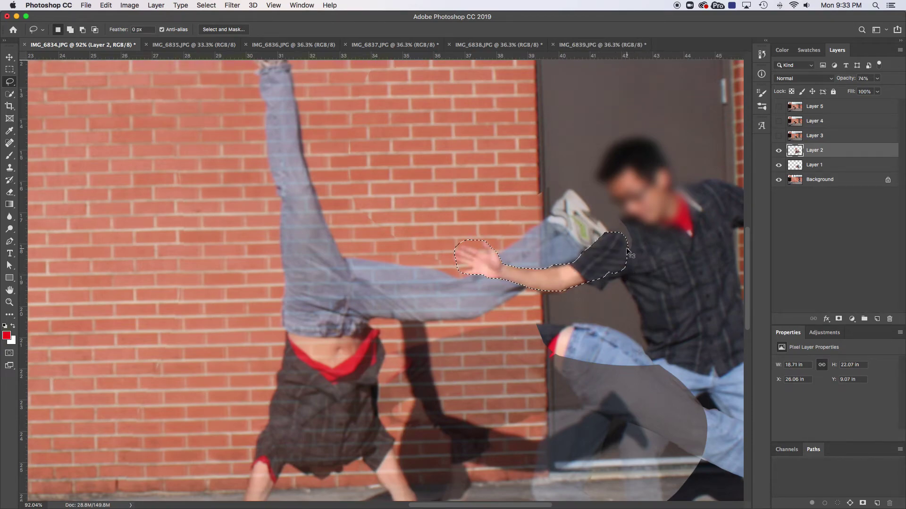
{"action": "scroll", "coordinate": [440, 327], "scroll_direction": "down", "scroll_amount": 5}
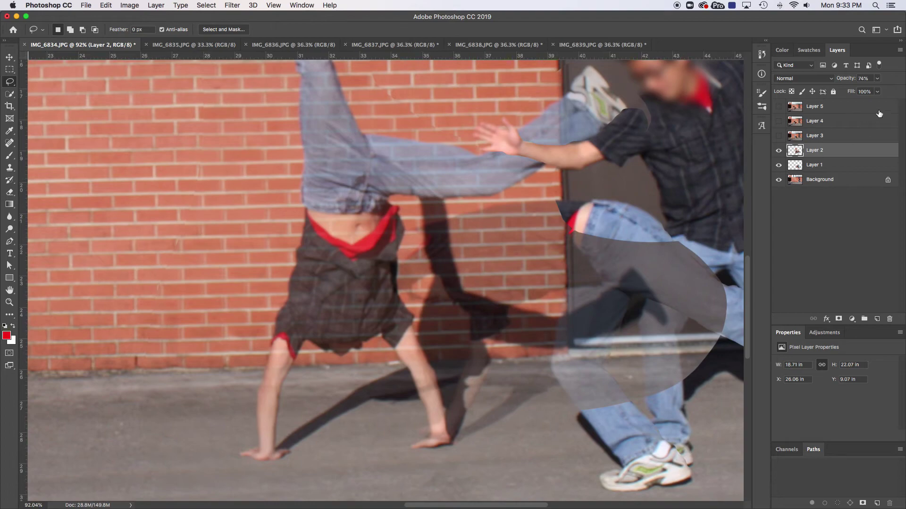
Drop Layer 2 to 48% opacity, outline where the bending figure overlaps, then restore 100%
{"action": "left_click", "coordinate": [877, 78]}
{"action": "mouse_move", "coordinate": [878, 92]}
{"action": "left_mouse_down"}
{"action": "mouse_move", "coordinate": [896, 98]}
{"action": "mouse_move", "coordinate": [867, 91]}
{"action": "left_mouse_up"}
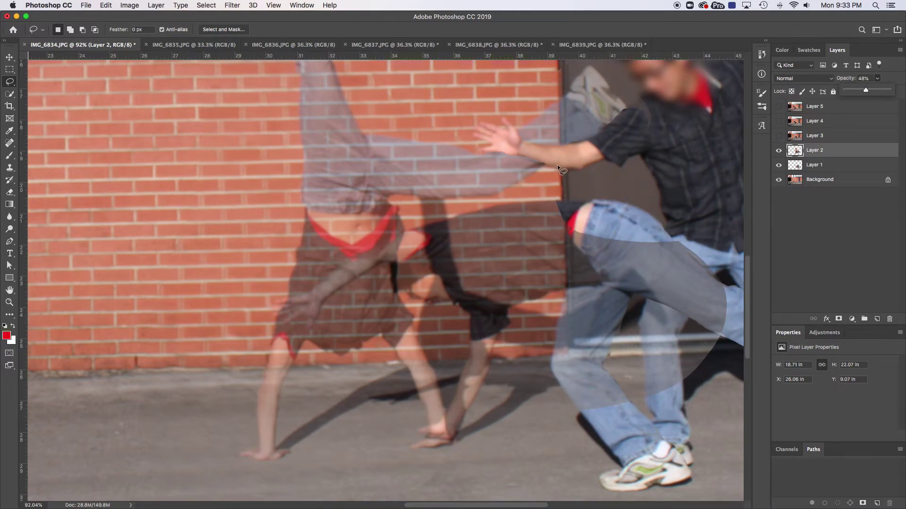
{"action": "mouse_move", "coordinate": [556, 166]}
{"action": "left_mouse_down"}
{"action": "mouse_move", "coordinate": [530, 195]}
{"action": "mouse_move", "coordinate": [403, 202]}
{"action": "mouse_move", "coordinate": [399, 295]}
{"action": "mouse_move", "coordinate": [426, 348]}
{"action": "mouse_move", "coordinate": [448, 427]}
{"action": "mouse_move", "coordinate": [467, 453]}
{"action": "mouse_move", "coordinate": [587, 431]}
{"action": "mouse_move", "coordinate": [647, 398]}
{"action": "mouse_move", "coordinate": [663, 407]}
{"action": "mouse_move", "coordinate": [691, 402]}
{"action": "mouse_move", "coordinate": [721, 250]}
{"action": "mouse_move", "coordinate": [643, 147]}
{"action": "mouse_move", "coordinate": [587, 158]}
{"action": "left_mouse_up"}
{"action": "scroll", "coordinate": [505, 125], "scroll_direction": "down", "scroll_amount": 5}
{"action": "scroll", "coordinate": [505, 125], "scroll_direction": "right", "scroll_amount": 4}
{"action": "mouse_move", "coordinate": [474, 273]}
{"action": "left_mouse_down"}
{"action": "mouse_move", "coordinate": [699, 249]}
{"action": "mouse_move", "coordinate": [580, 123]}
{"action": "left_mouse_up"}
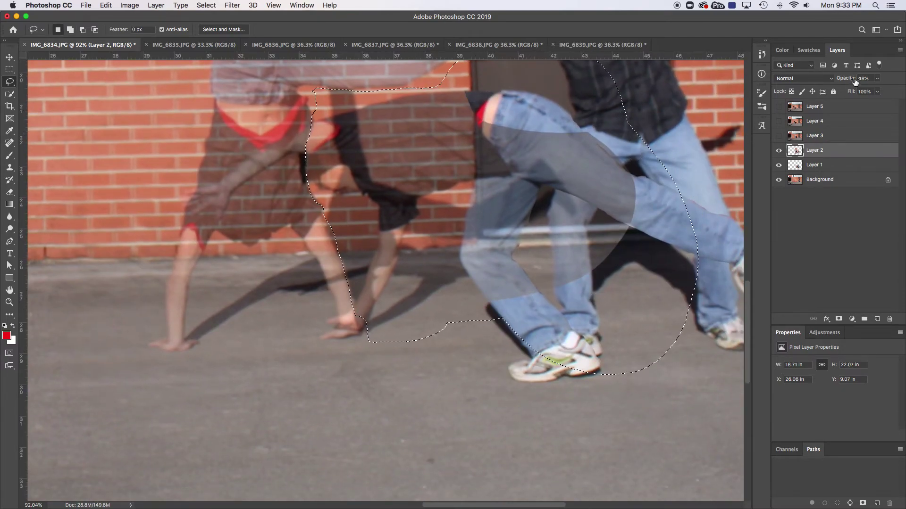
{"action": "left_click", "coordinate": [877, 79]}
{"action": "left_click_drag", "start_coordinate": [873, 90], "coordinate": [901, 92]}
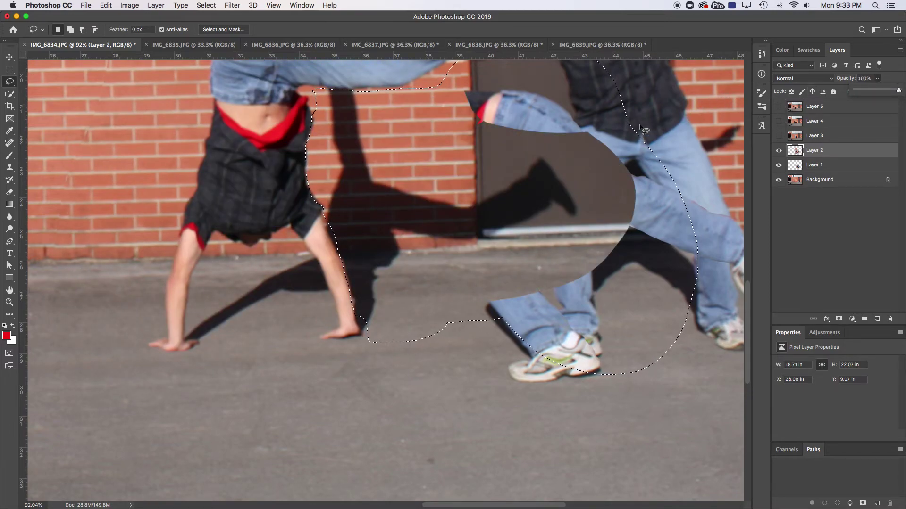
Zoom out and delete Layer 2's pixels over the bending figure, then lasso and release the pavement hand
{"action": "key", "text": "super+minus"}
{"action": "key", "text": "super+minus"}
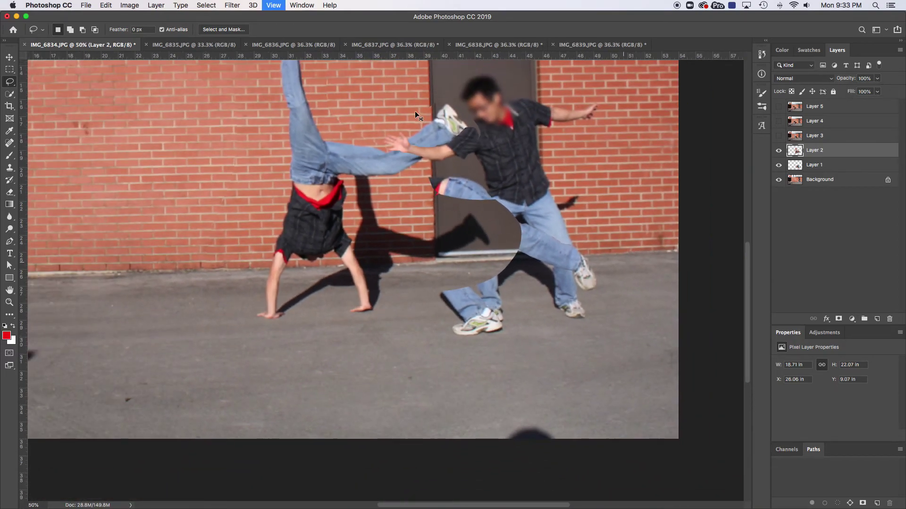
{"action": "scroll", "coordinate": [394, 253], "scroll_direction": "up", "scroll_amount": 5}
{"action": "scroll", "coordinate": [394, 253], "scroll_direction": "left", "scroll_amount": 3}
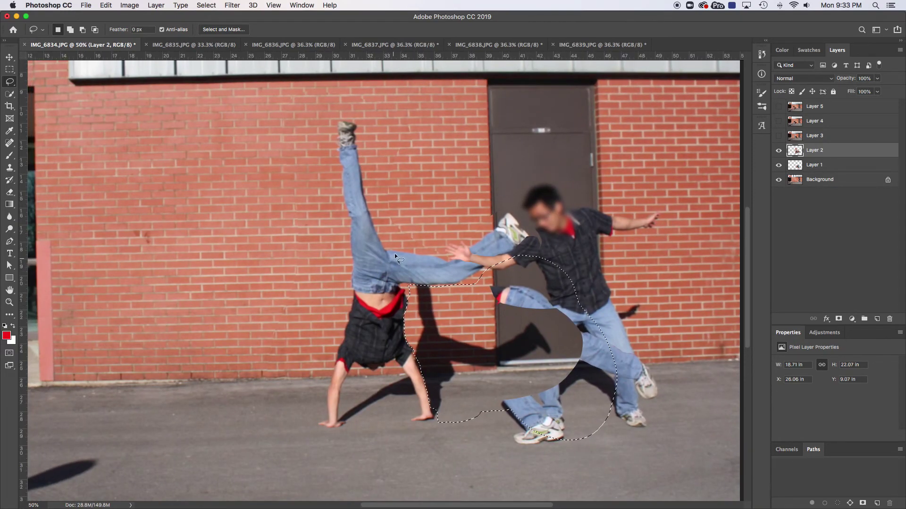
{"action": "key", "text": "Delete"}
{"action": "key", "text": "super+d"}
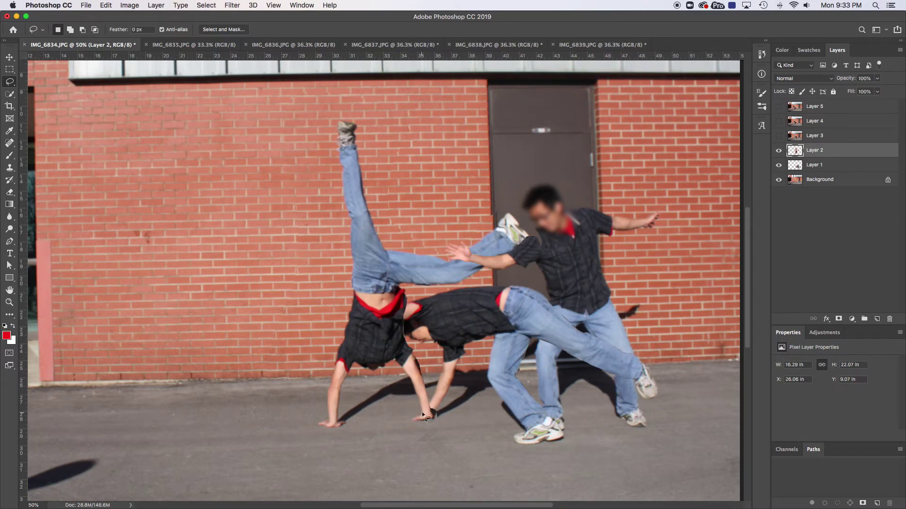
{"action": "mouse_move", "coordinate": [429, 410]}
{"action": "left_mouse_down"}
{"action": "mouse_move", "coordinate": [433, 419]}
{"action": "mouse_move", "coordinate": [450, 411]}
{"action": "mouse_move", "coordinate": [445, 402]}
{"action": "left_mouse_up"}
{"action": "key", "text": "super+d"}
Compare the composite with and without Layer 3, leaving it visible and active
{"action": "left_click", "coordinate": [779, 136]}
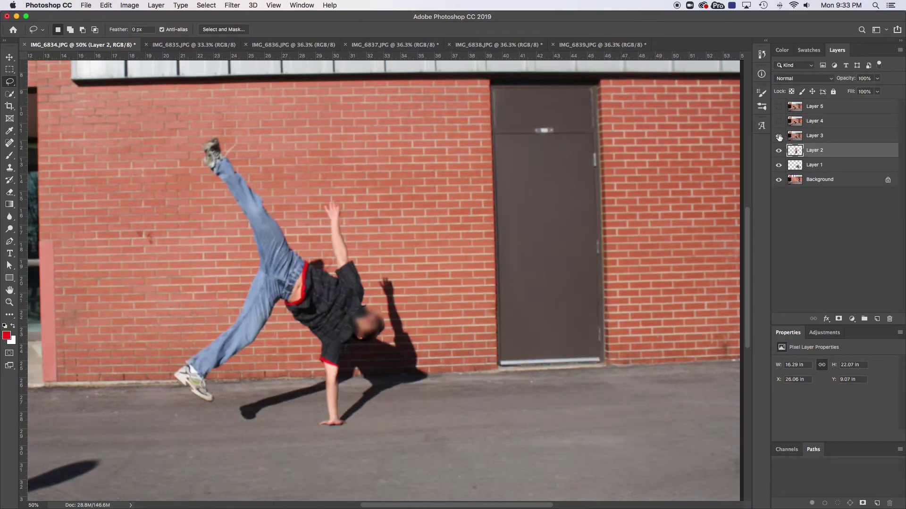
{"action": "left_click", "coordinate": [779, 137]}
{"action": "left_click", "coordinate": [779, 137]}
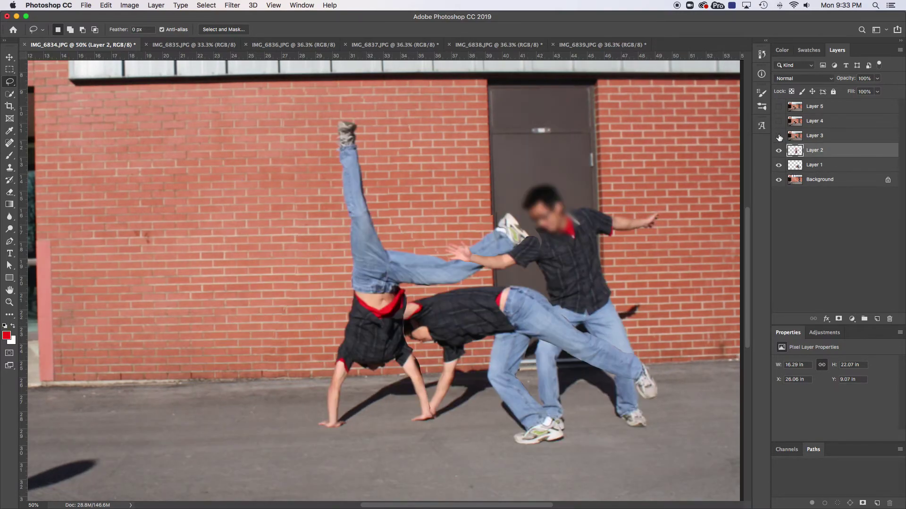
{"action": "left_click", "coordinate": [779, 137]}
{"action": "left_click", "coordinate": [779, 136]}
{"action": "left_click", "coordinate": [779, 136]}
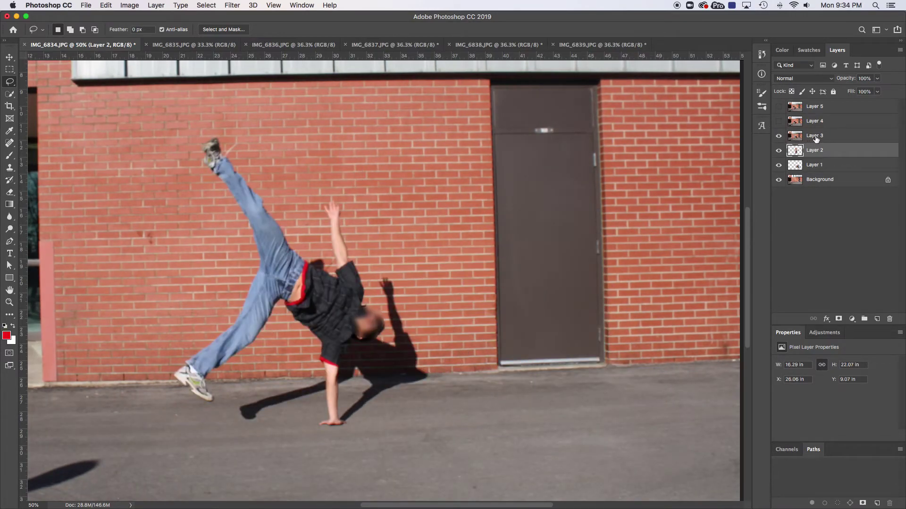
{"action": "left_click", "coordinate": [816, 137]}
Delete everything on Layer 3 outside a lasso around the one-handed cartwheeler and shadow
{"action": "mouse_move", "coordinate": [364, 433]}
{"action": "left_mouse_down"}
{"action": "mouse_move", "coordinate": [449, 368]}
{"action": "mouse_move", "coordinate": [404, 259]}
{"action": "mouse_move", "coordinate": [327, 169]}
{"action": "mouse_move", "coordinate": [213, 115]}
{"action": "mouse_move", "coordinate": [179, 125]}
{"action": "mouse_move", "coordinate": [200, 281]}
{"action": "mouse_move", "coordinate": [161, 346]}
{"action": "mouse_move", "coordinate": [165, 438]}
{"action": "mouse_move", "coordinate": [308, 475]}
{"action": "mouse_move", "coordinate": [350, 460]}
{"action": "left_mouse_up"}
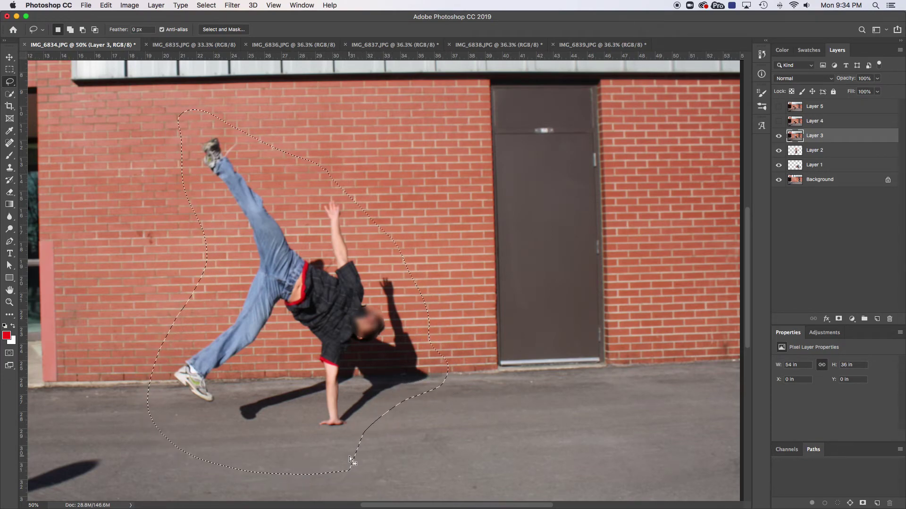
{"action": "left_click", "coordinate": [206, 5]}
{"action": "left_click", "coordinate": [214, 43]}
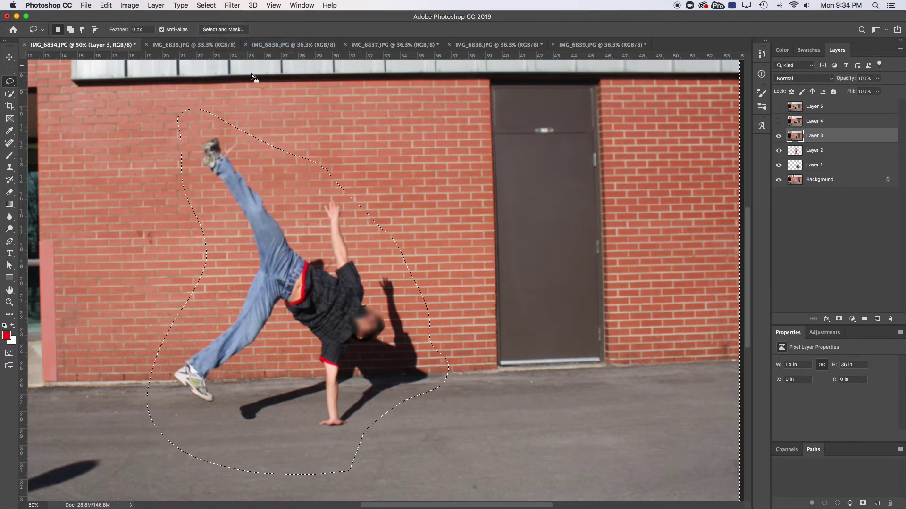
{"action": "key", "text": "Delete"}
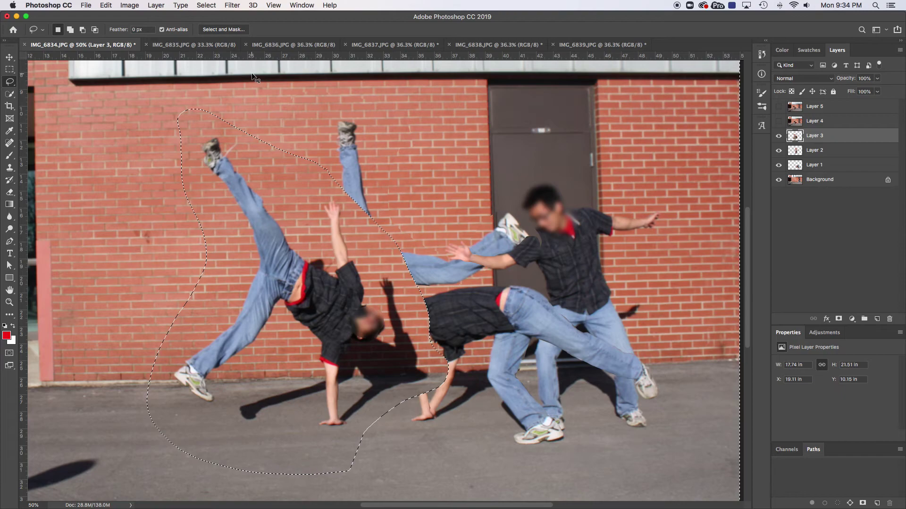
{"action": "key", "text": "super+d"}
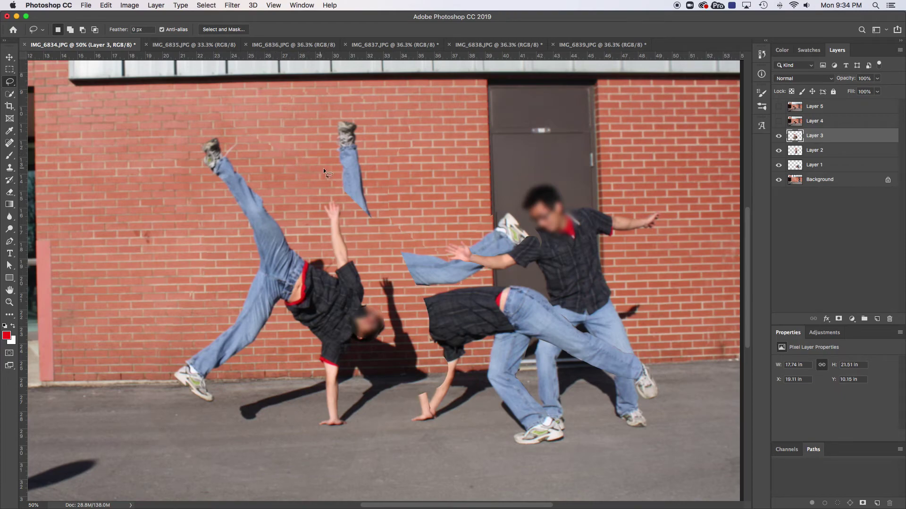
Remove the leftover arm and leg scraps from Layer 3
{"action": "left_click_drag", "start_coordinate": [321, 167], "coordinate": [354, 240]}
{"action": "mouse_move", "coordinate": [413, 402]}
{"action": "left_mouse_down"}
{"action": "mouse_move", "coordinate": [515, 426]}
{"action": "mouse_move", "coordinate": [514, 287]}
{"action": "mouse_move", "coordinate": [452, 205]}
{"action": "left_mouse_up"}
{"action": "key", "text": "Delete"}
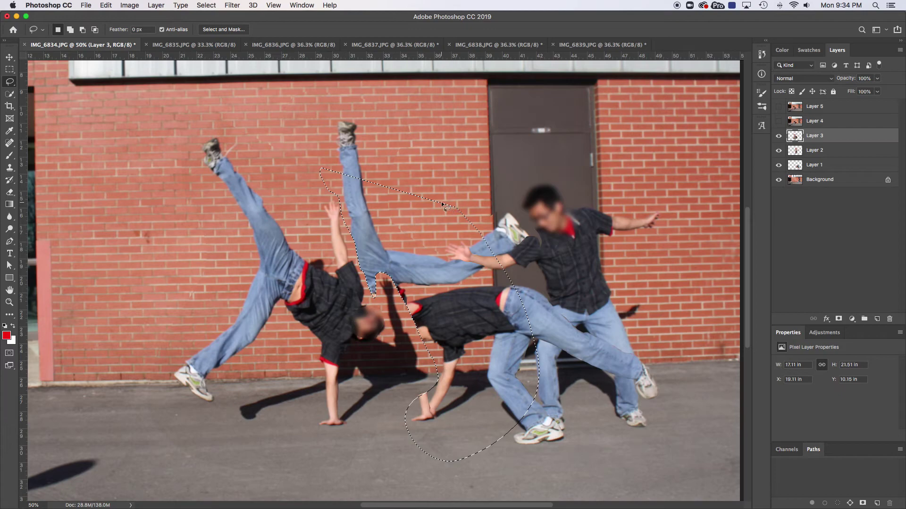
{"action": "key", "text": "ctrl+d"}
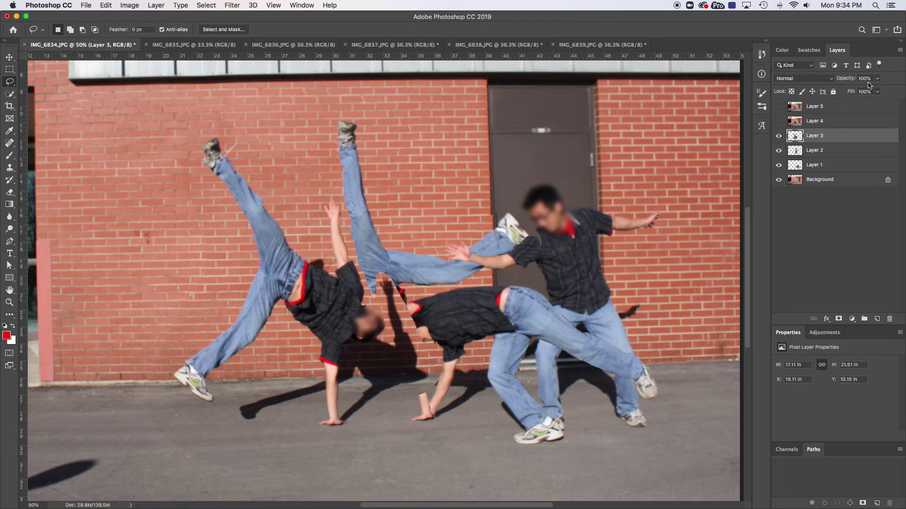
Fade Layer 3 to 49% and outline the overlapping part of the upside-down figure
{"action": "left_click", "coordinate": [878, 78]}
{"action": "left_click_drag", "start_coordinate": [878, 90], "coordinate": [854, 89]}
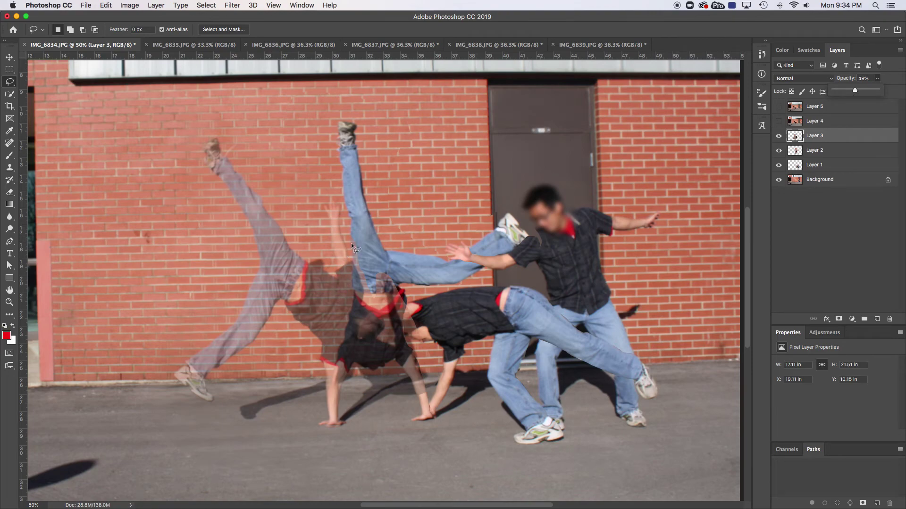
{"action": "mouse_move", "coordinate": [354, 234]}
{"action": "left_mouse_down"}
{"action": "mouse_move", "coordinate": [362, 305]}
{"action": "mouse_move", "coordinate": [383, 315]}
{"action": "mouse_move", "coordinate": [376, 342]}
{"action": "mouse_move", "coordinate": [350, 368]}
{"action": "mouse_move", "coordinate": [355, 392]}
{"action": "mouse_move", "coordinate": [386, 429]}
{"action": "mouse_move", "coordinate": [428, 445]}
{"action": "mouse_move", "coordinate": [453, 393]}
{"action": "mouse_move", "coordinate": [424, 240]}
{"action": "mouse_move", "coordinate": [403, 213]}
{"action": "left_mouse_up"}
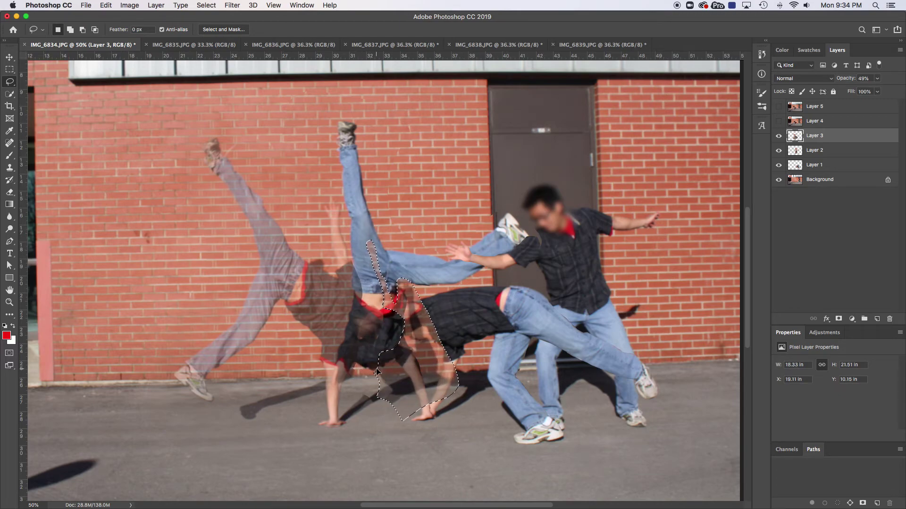
Raise Layer 3's opacity back up and restore the previous lasso selection with Layer 3 active
{"action": "left_click", "coordinate": [877, 78]}
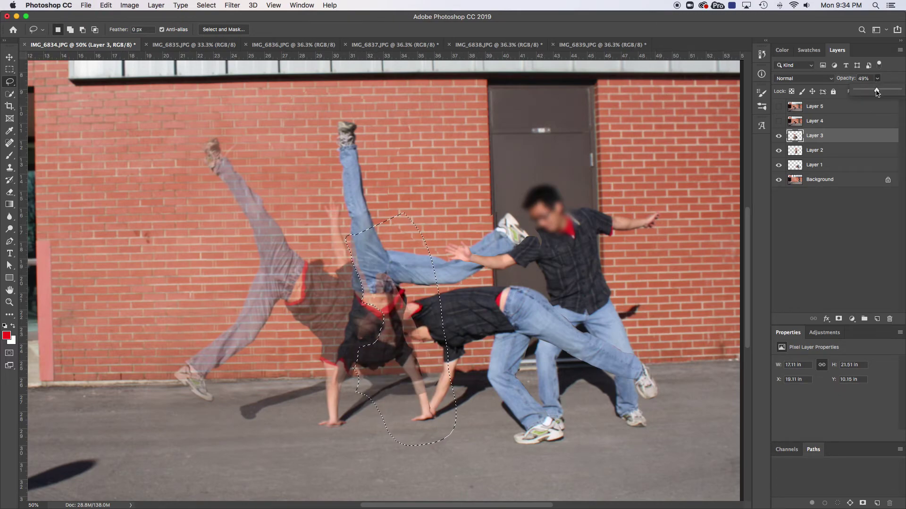
{"action": "left_click_drag", "start_coordinate": [875, 89], "coordinate": [904, 92]}
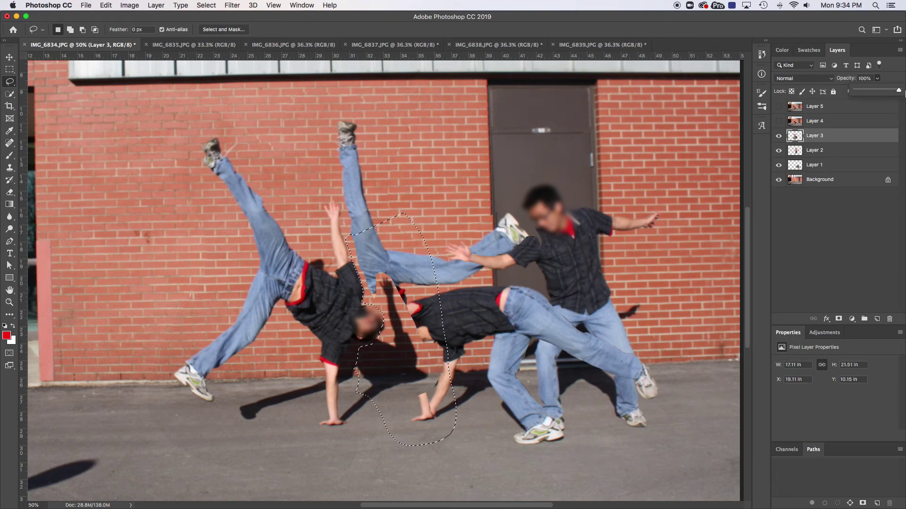
{"action": "mouse_move", "coordinate": [899, 90]}
{"action": "left_mouse_down"}
{"action": "mouse_move", "coordinate": [872, 92]}
{"action": "mouse_move", "coordinate": [897, 92]}
{"action": "left_mouse_up"}
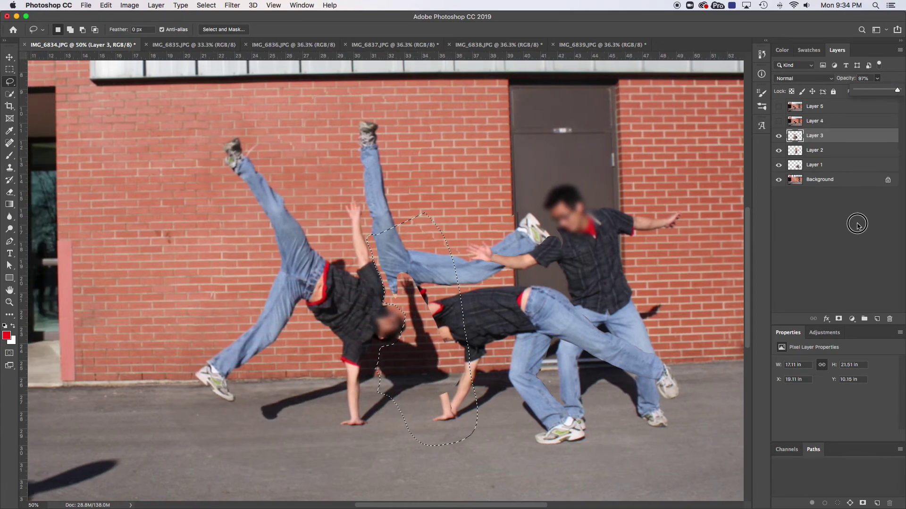
{"action": "left_click", "coordinate": [859, 226]}
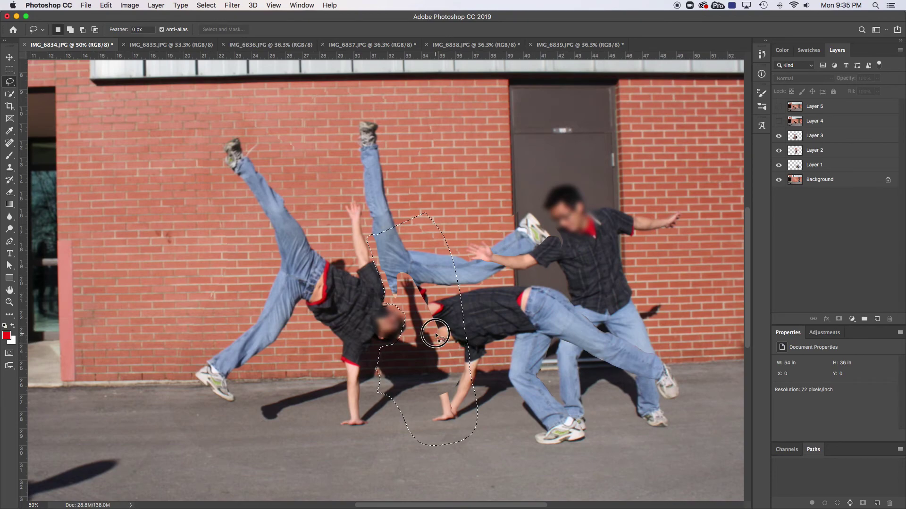
{"action": "key", "text": "super+z"}
{"action": "left_click", "coordinate": [812, 136]}
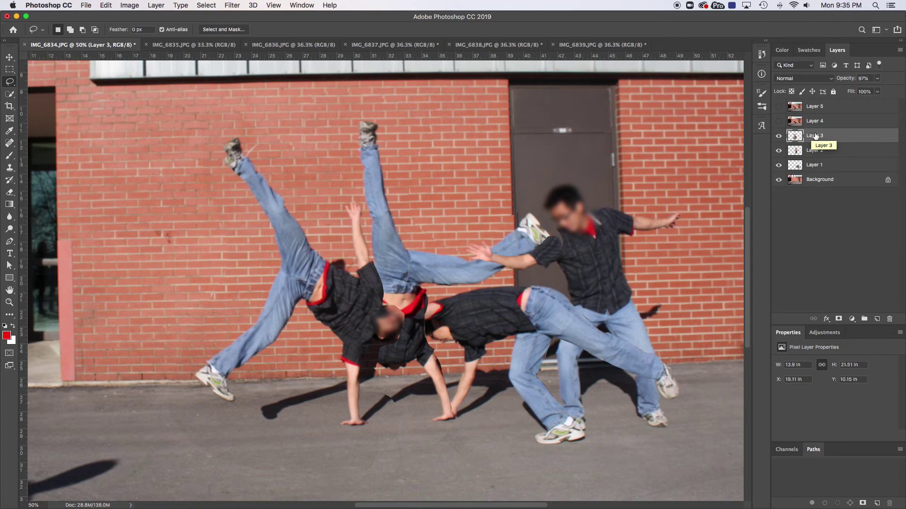
Preview Layers 4 and 5 in the composite, leaving both hidden
{"action": "left_click", "coordinate": [778, 121]}
{"action": "left_click", "coordinate": [779, 121]}
{"action": "left_click", "coordinate": [779, 121]}
{"action": "left_click", "coordinate": [779, 107]}
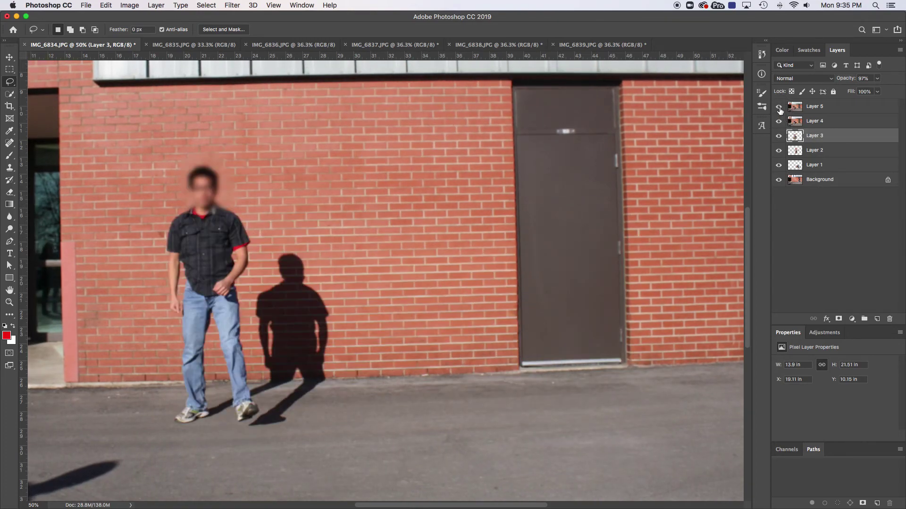
{"action": "left_click", "coordinate": [779, 107]}
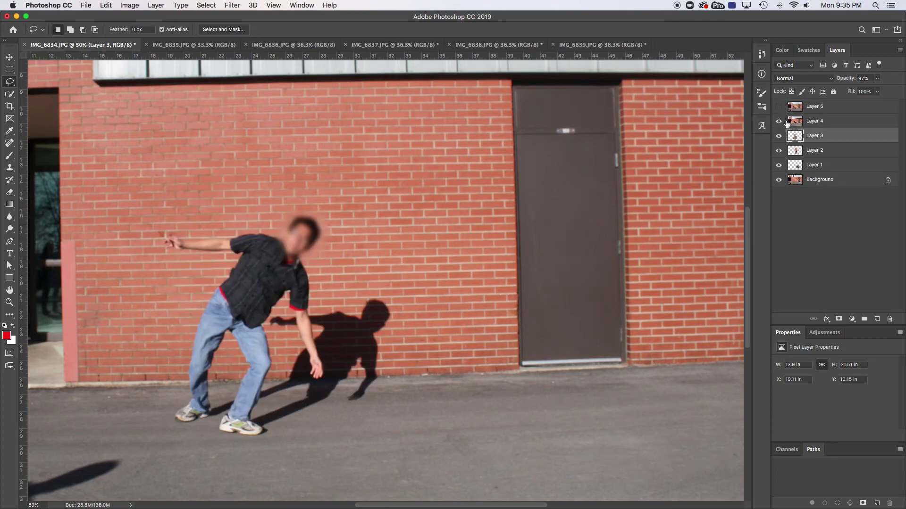
{"action": "left_click", "coordinate": [812, 124]}
{"action": "left_click", "coordinate": [780, 122]}
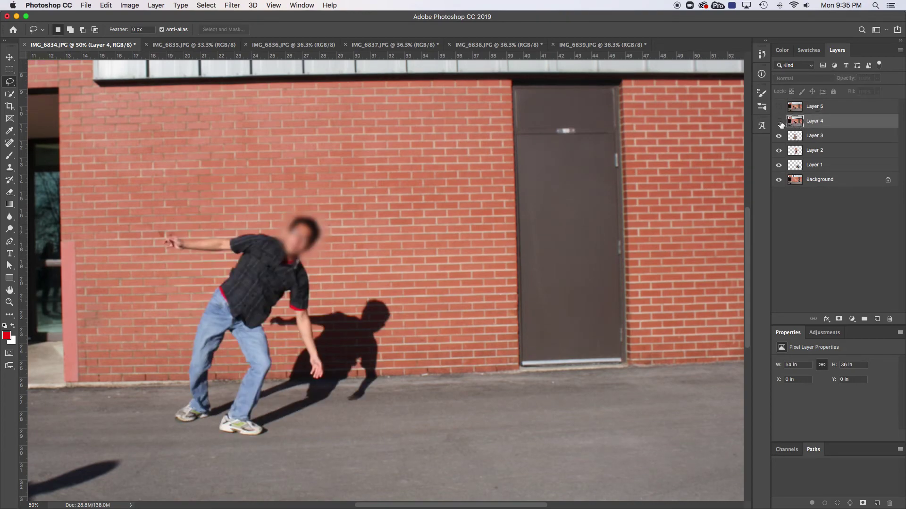
Fit the four-pose composite on screen, then switch to Preview's task 6.jpg hallway composite
{"action": "key", "text": "super+0"}
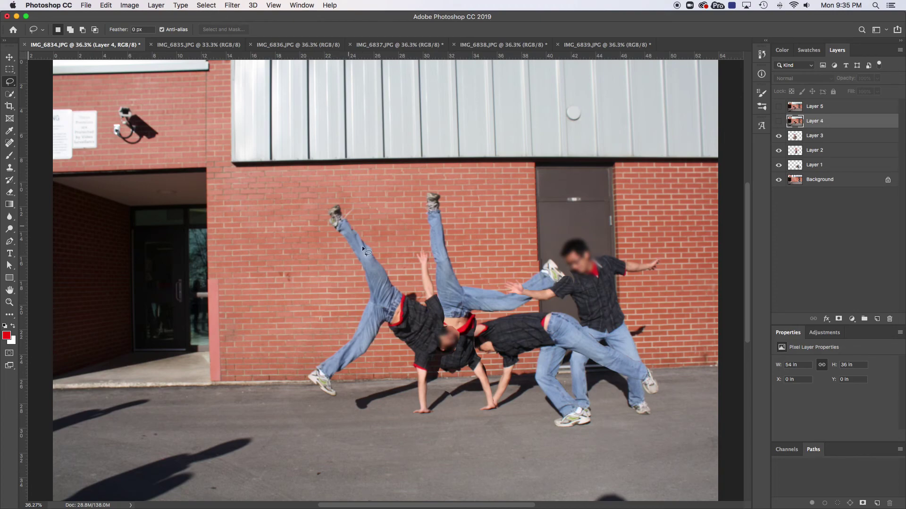
{"action": "key", "text": "super+Tab"}
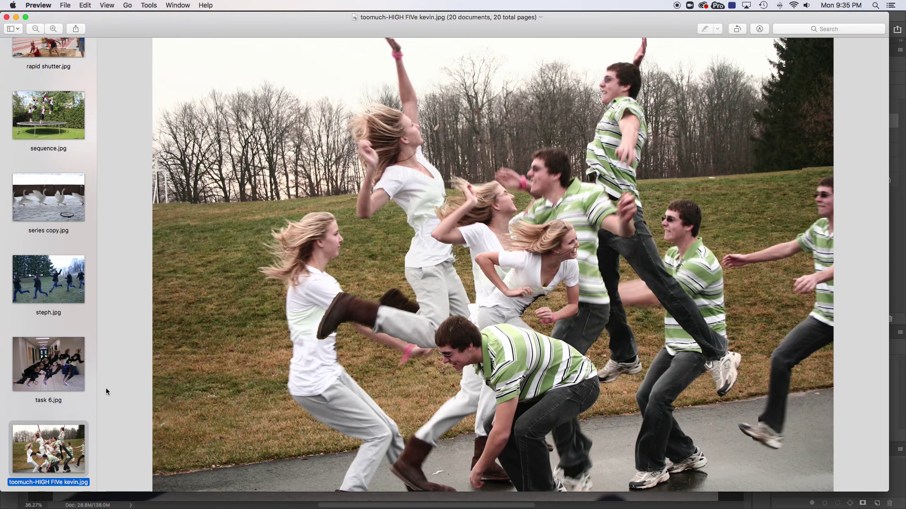
{"action": "left_click", "coordinate": [65, 369]}
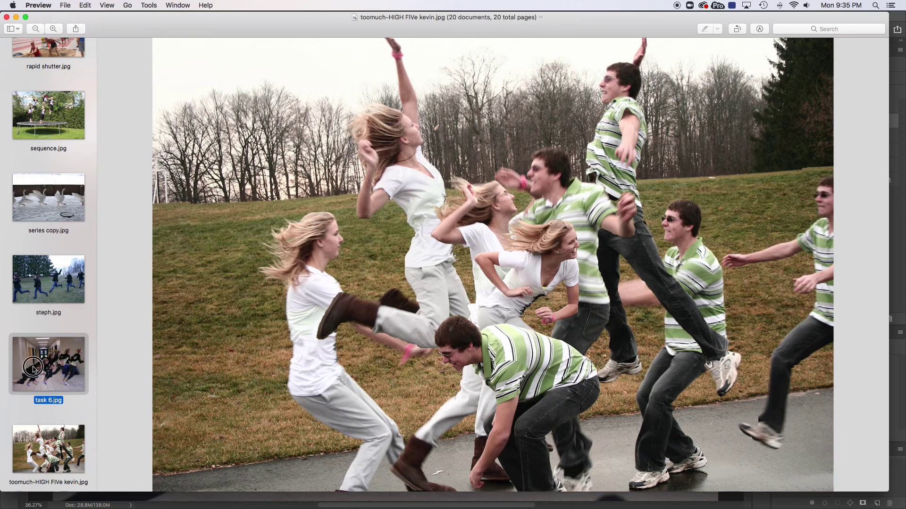
Browse the task 6.jpg hallway, series copy.jpg geese and sequence.jpg trampoline composites in Preview
{"action": "left_click", "coordinate": [71, 360]}
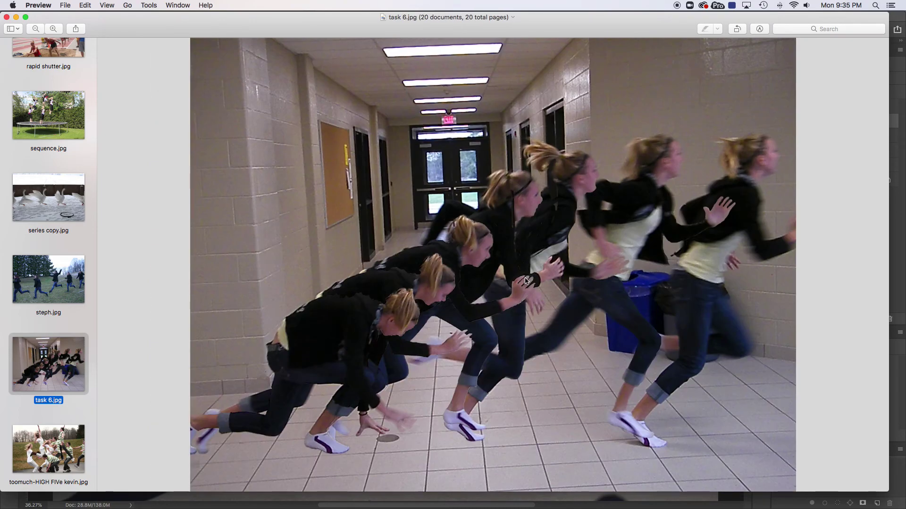
{"action": "left_click", "coordinate": [34, 174]}
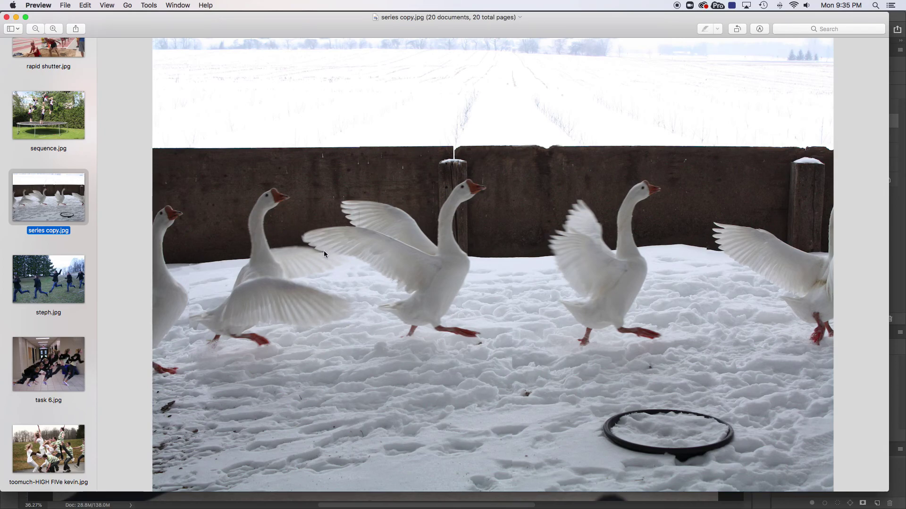
{"action": "key", "text": "Up"}
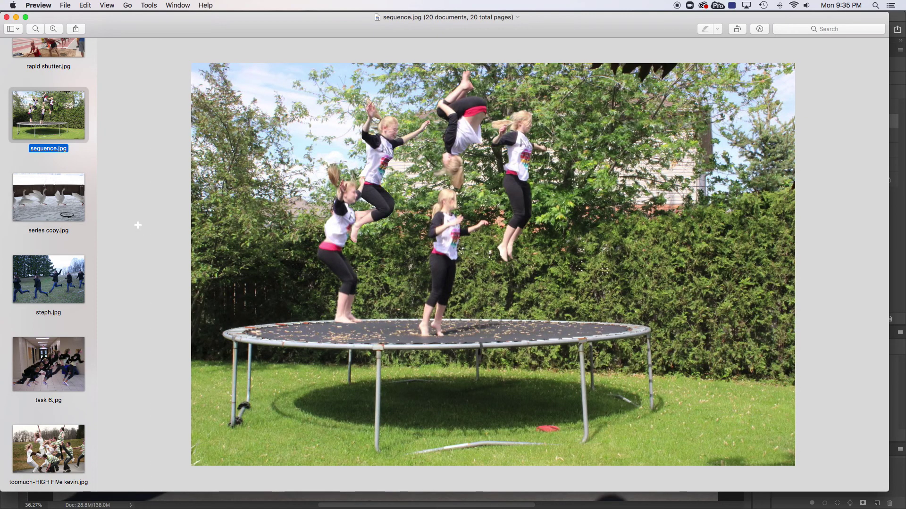
{"action": "scroll", "coordinate": [57, 182], "scroll_direction": "up", "scroll_amount": 7}
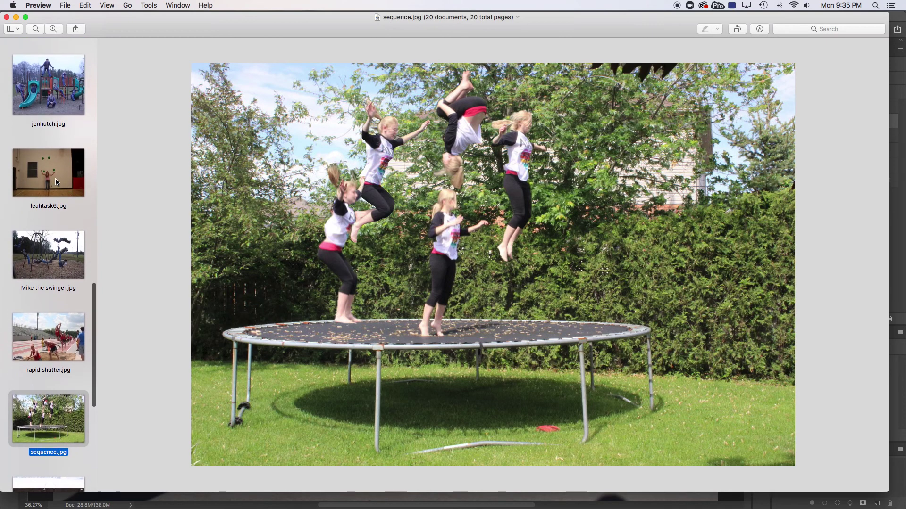
View the juggling, playground and FACE KICK.jpg examples, ending on the snowboard jump sequence
{"action": "left_click", "coordinate": [56, 178]}
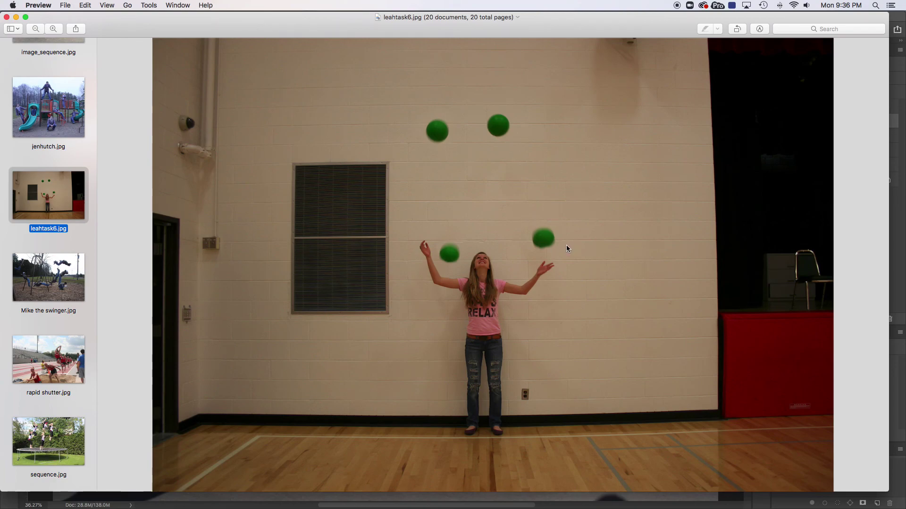
{"action": "left_click", "coordinate": [51, 117]}
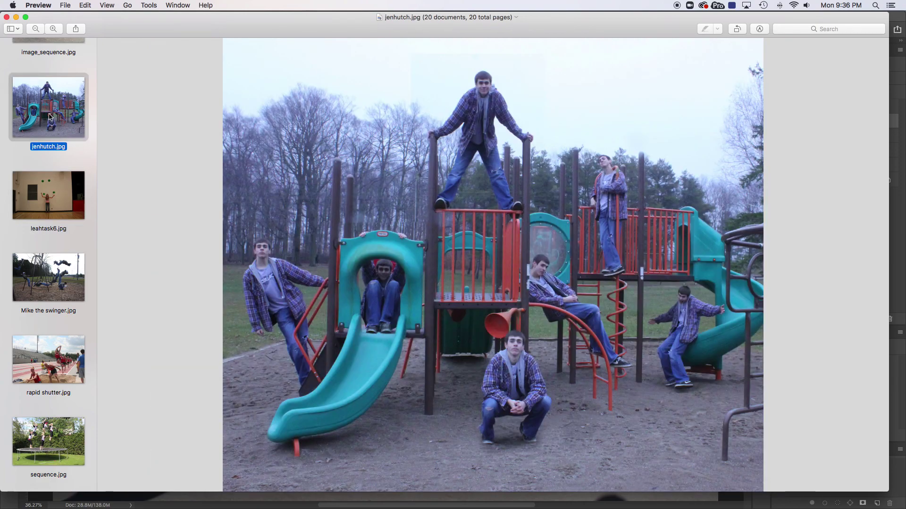
{"action": "scroll", "coordinate": [66, 119], "scroll_direction": "up", "scroll_amount": 3}
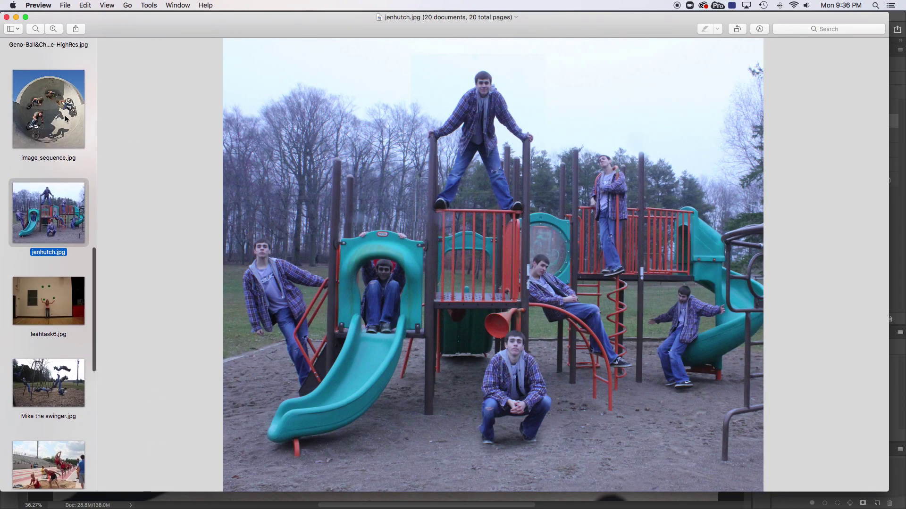
{"action": "scroll", "coordinate": [65, 115], "scroll_direction": "up", "scroll_amount": 6}
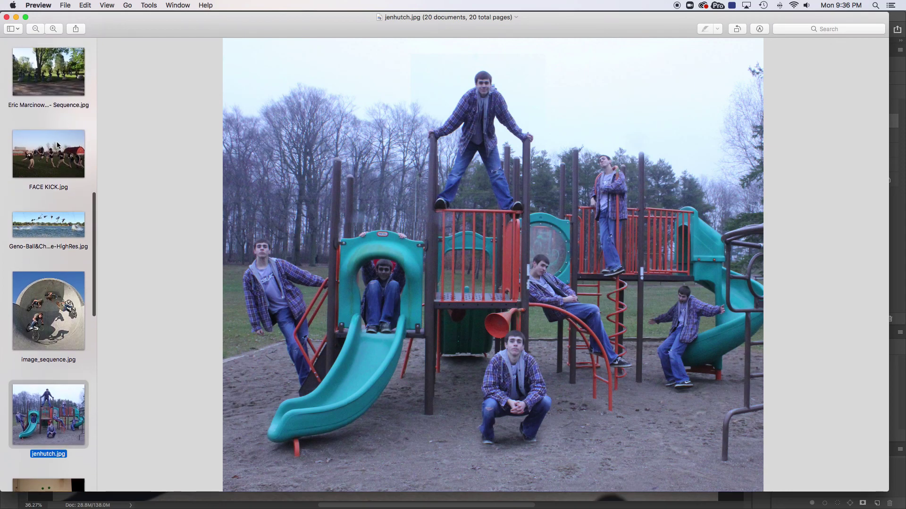
{"action": "left_click", "coordinate": [57, 145]}
{"action": "scroll", "coordinate": [58, 146], "scroll_direction": "up", "scroll_amount": 10}
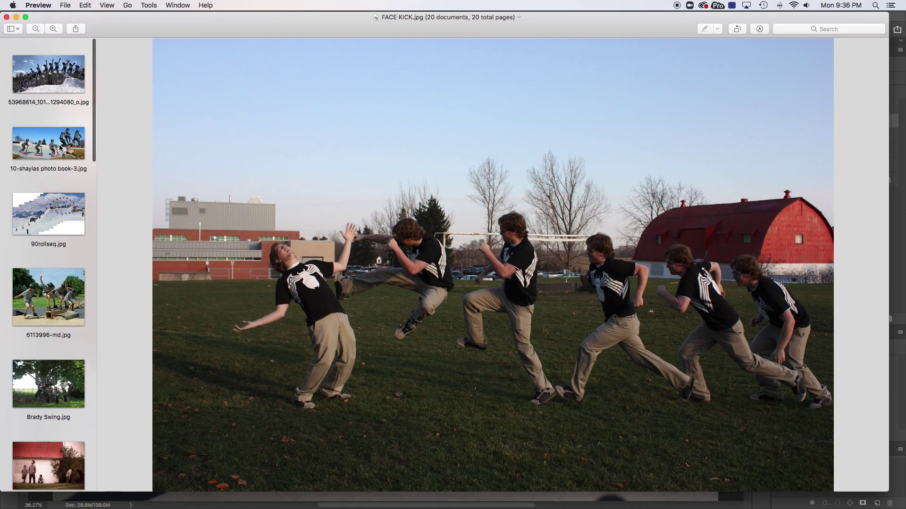
{"action": "left_click", "coordinate": [53, 82]}
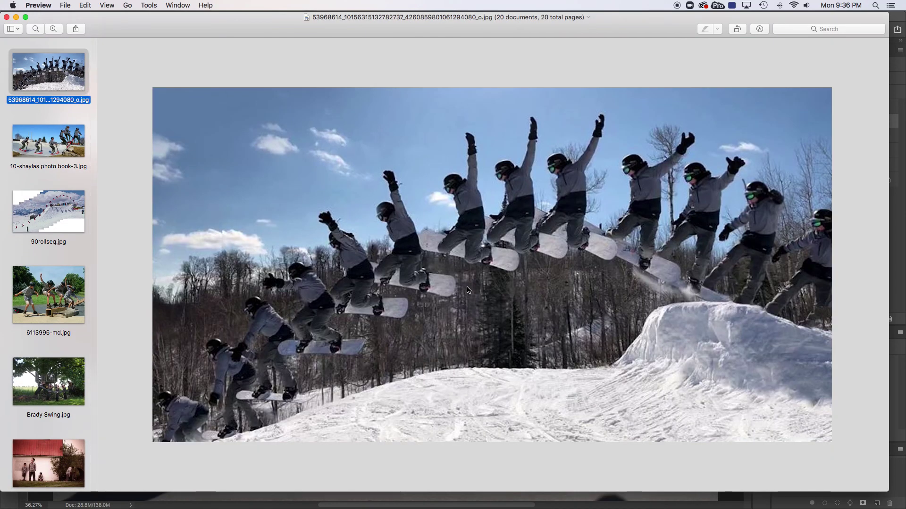